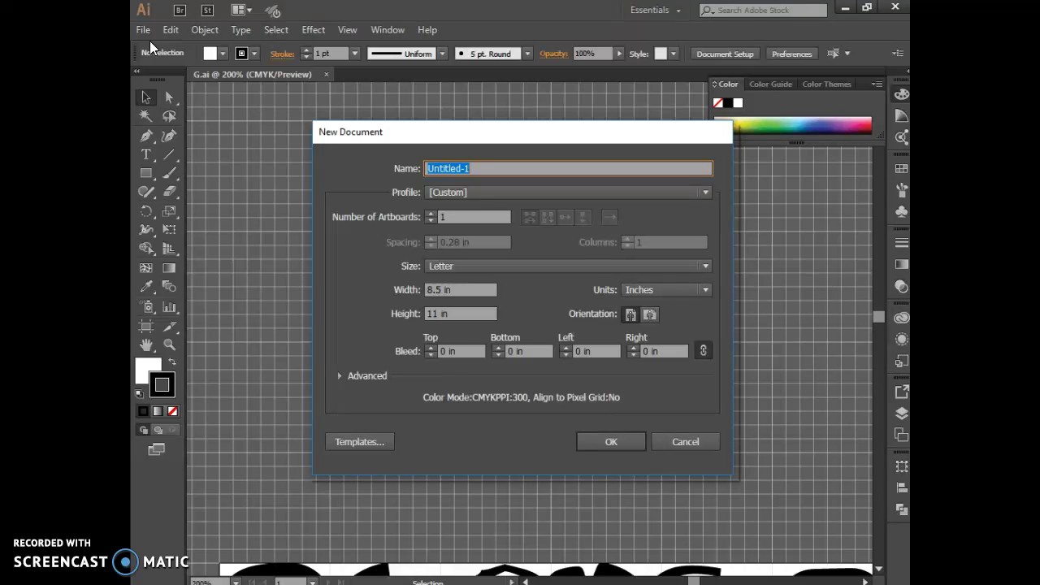
Create a new document 8 in wide and 8 in high, keeping the units in inches
left_click(237, 77)
left_click(456, 290)
left_click_drag(442, 291, 420, 313)
type("8")
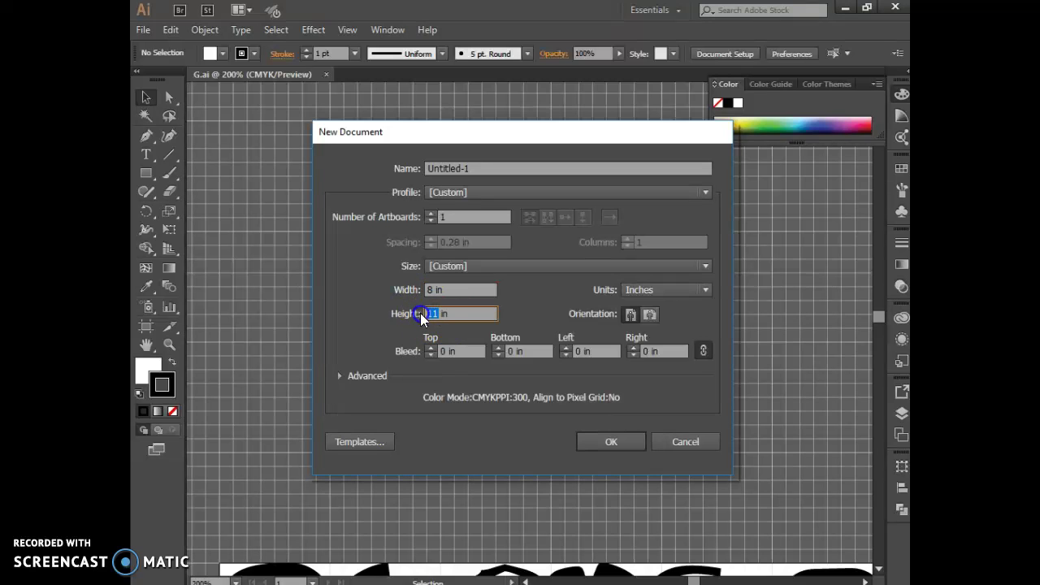
type("8")
left_click(643, 288)
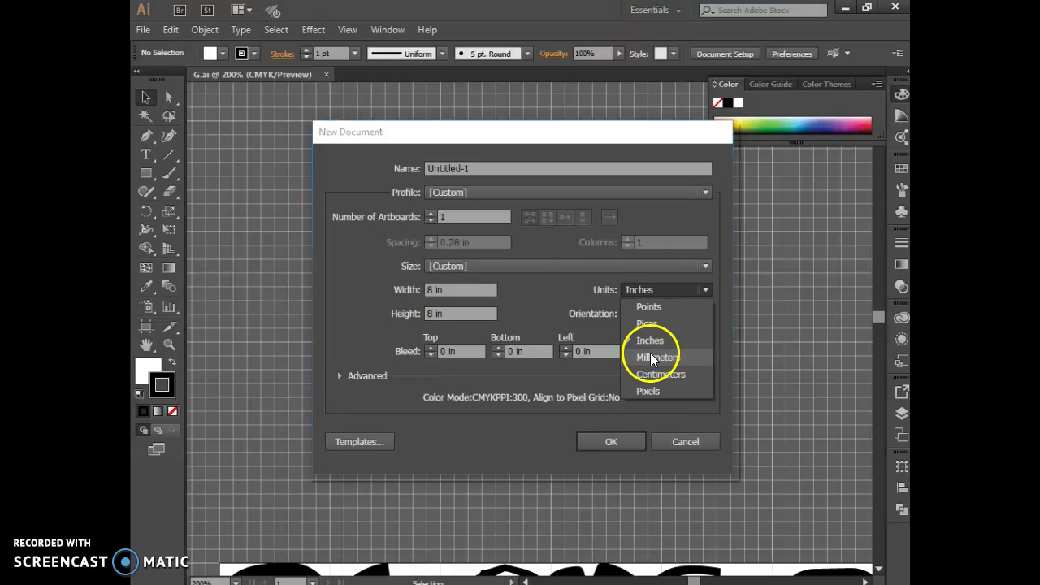
left_click(554, 280)
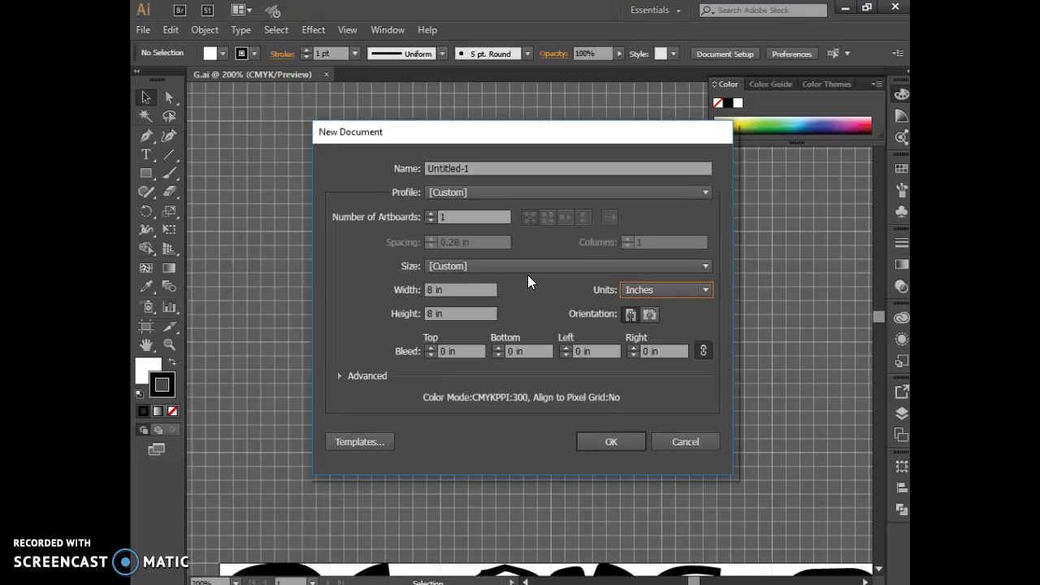
left_click(604, 443)
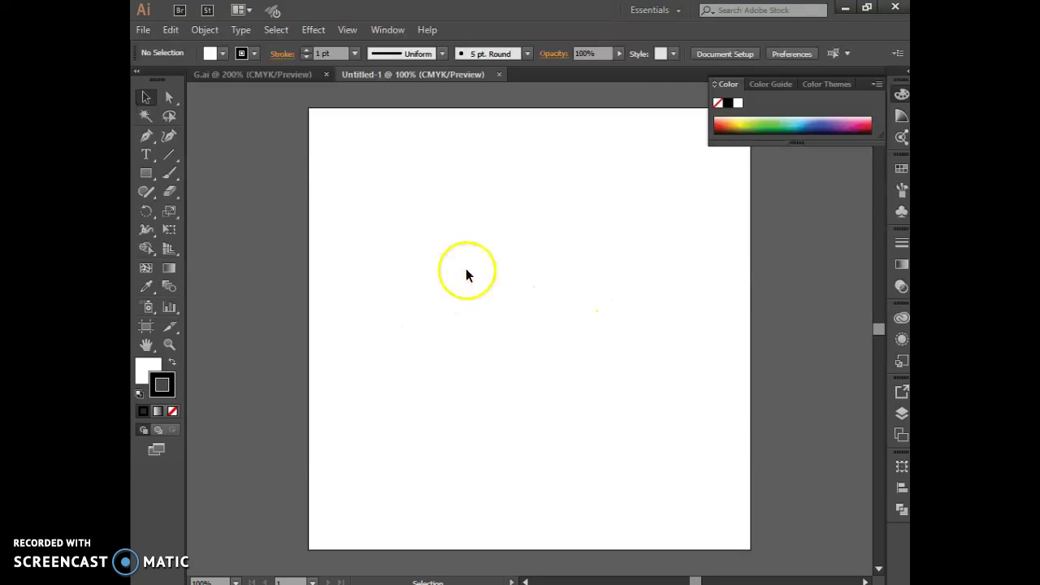
Hide the floating color swatches covering the canvas and show the grid on the new artboard
left_click(856, 81)
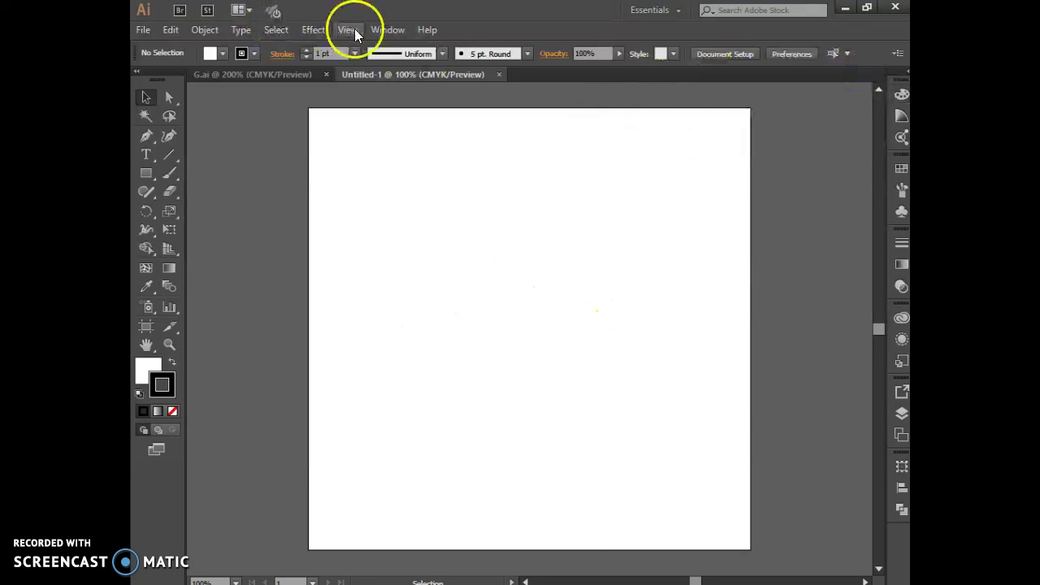
left_click(351, 30)
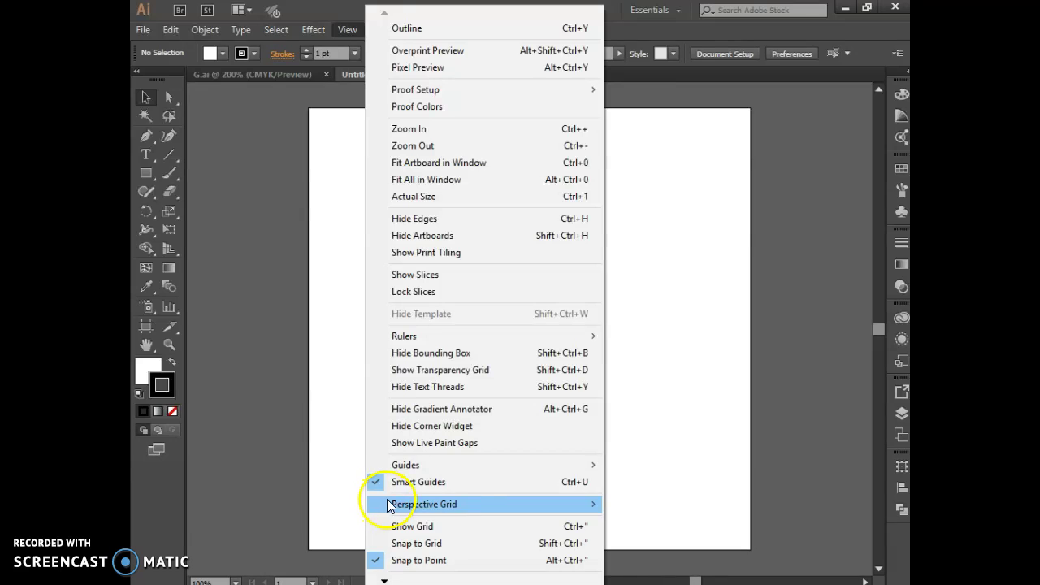
mouse_move(412, 472)
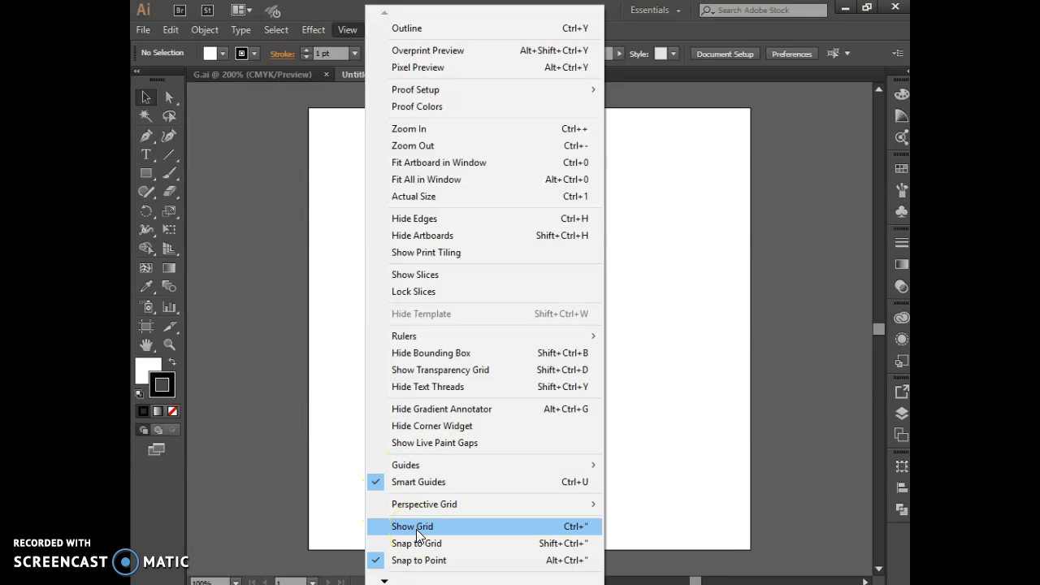
left_click(246, 182)
left_click(345, 30)
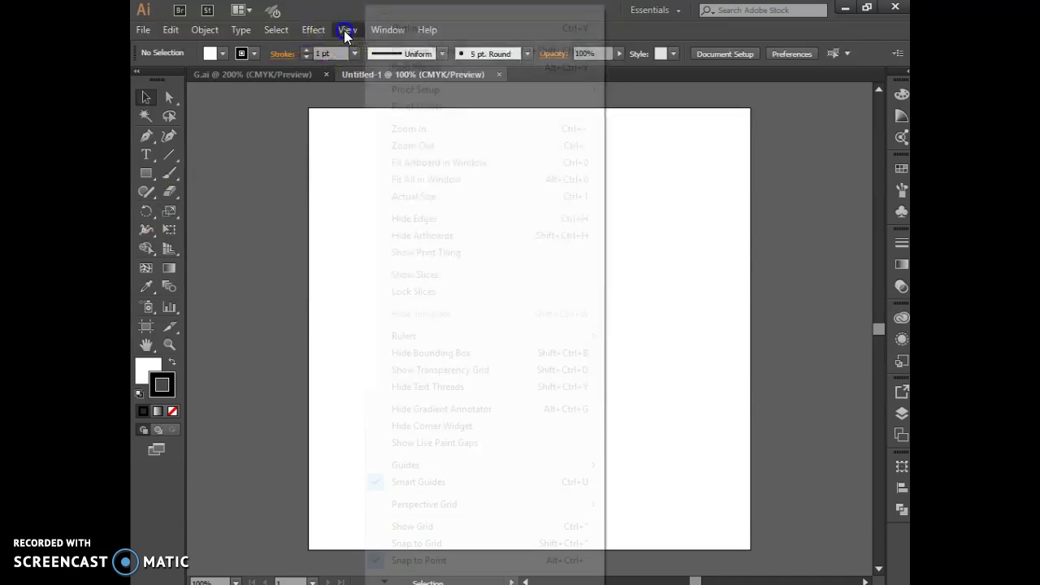
left_click(435, 526)
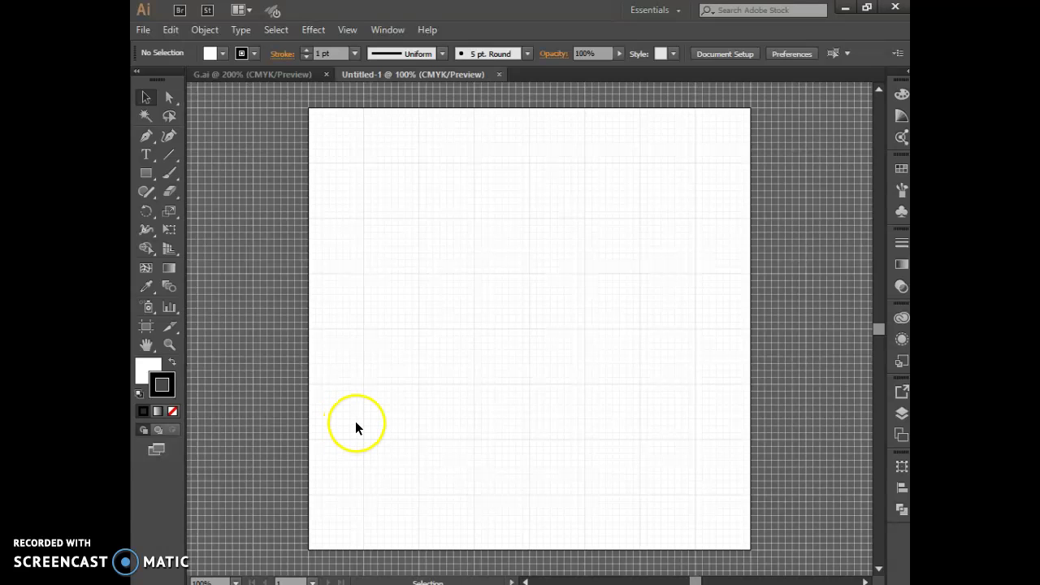
Examine the letter row in the G.ai example and the assignment requirements in the Word document, then return to Illustrator
left_click(250, 74)
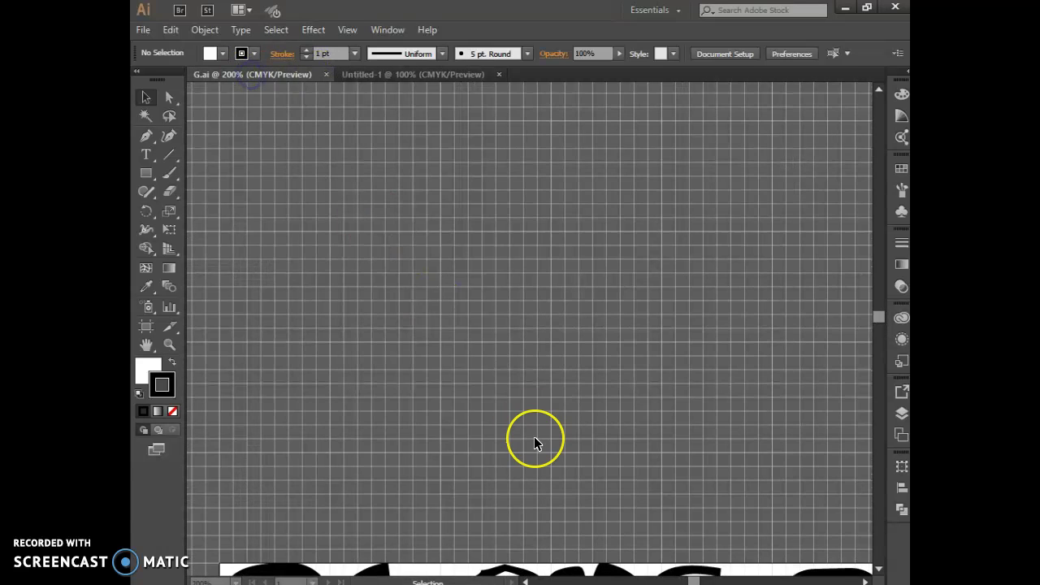
scroll(533, 436, "down", 5)
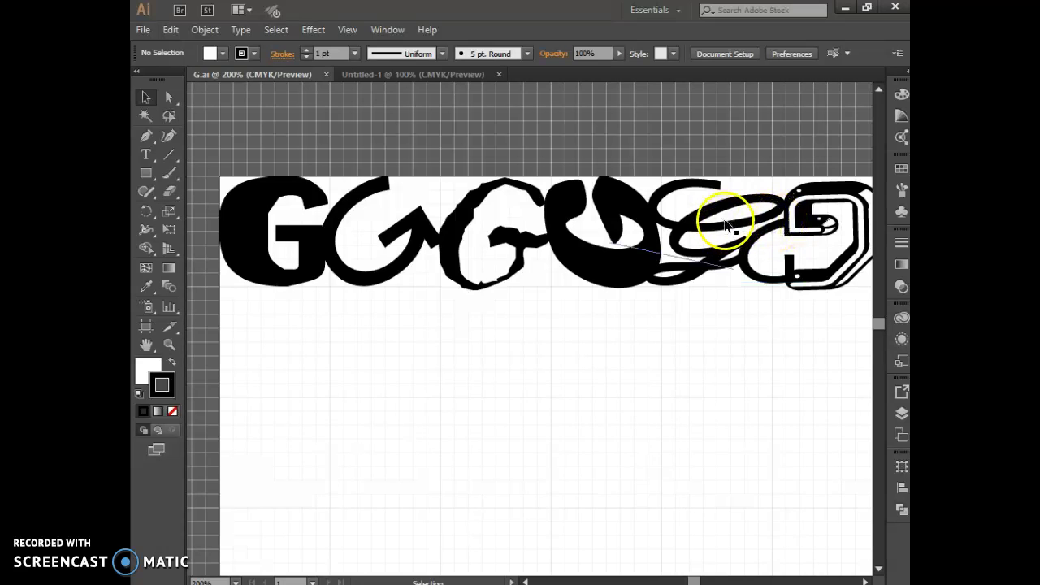
key("alt+Tab")
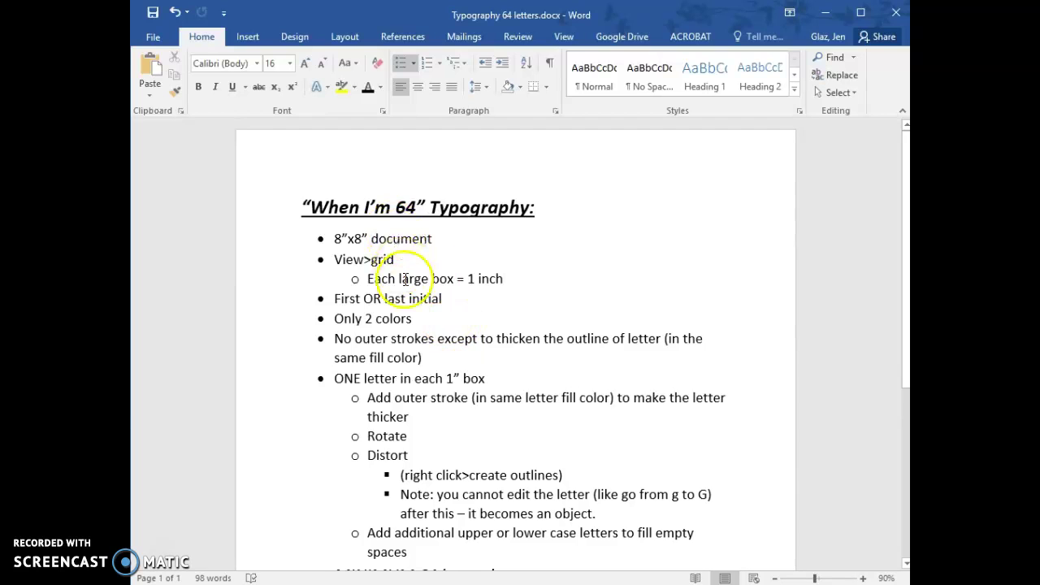
scroll(415, 317, "down", 1)
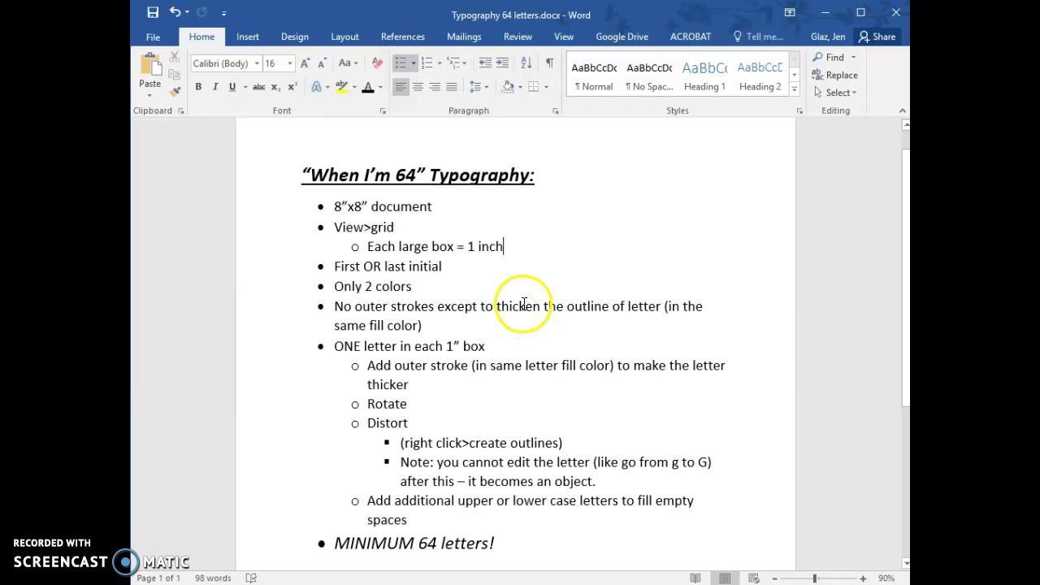
key("alt+Tab")
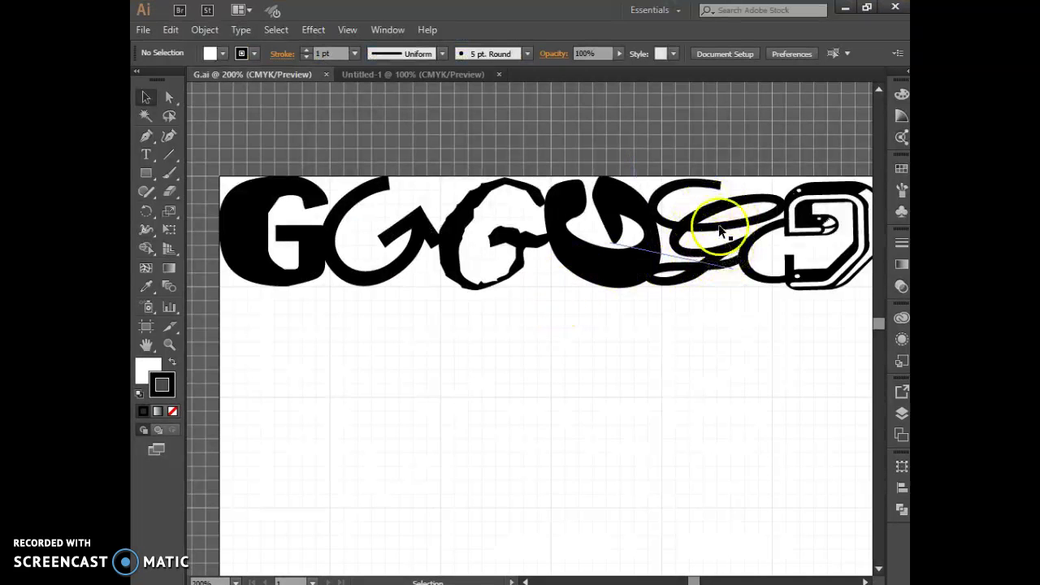
Try removing the stroke from the script G in the G.ai letter row, then undo it
left_click(708, 228)
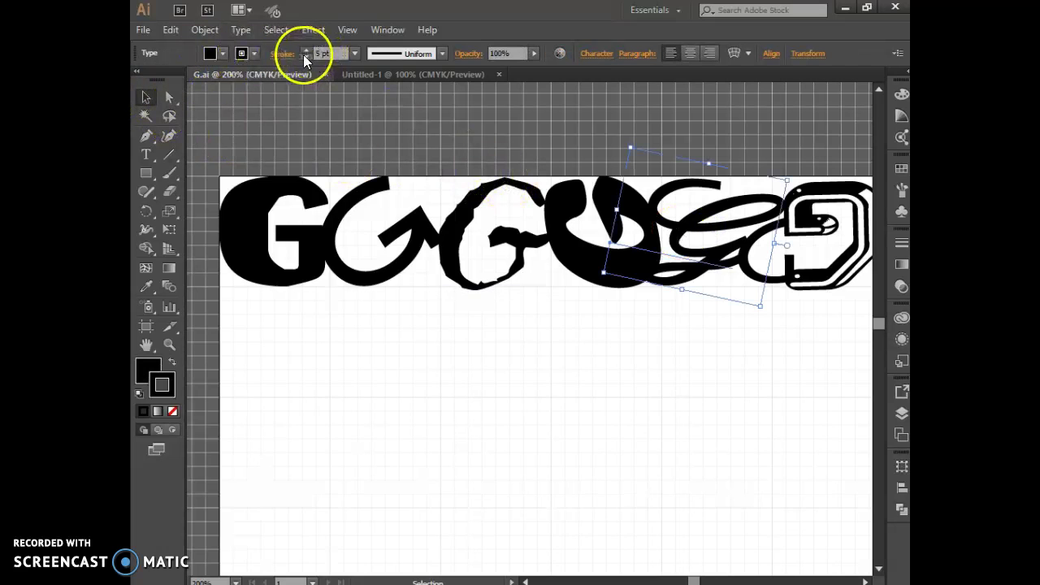
left_click(252, 52)
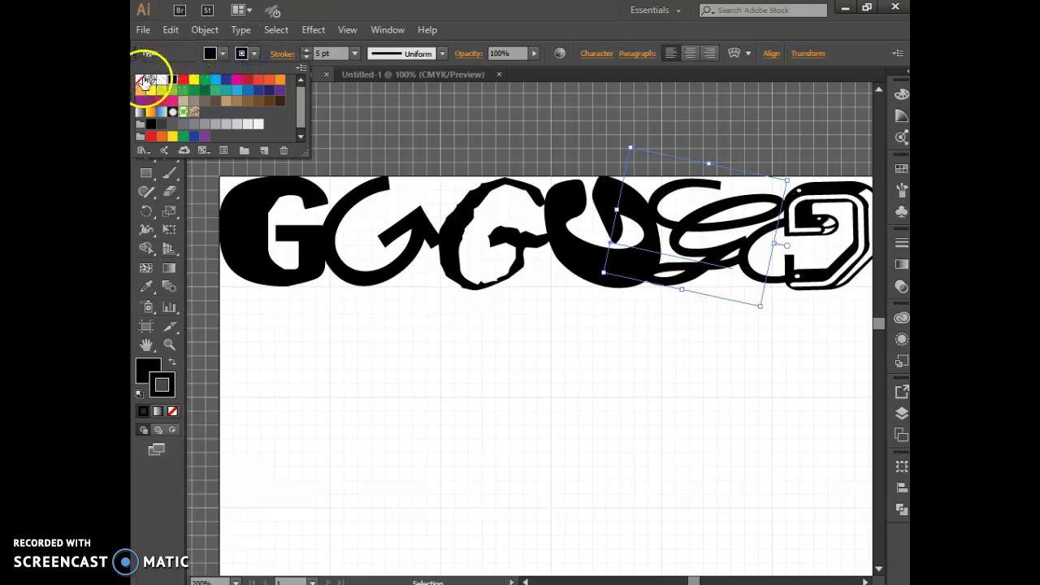
left_click(141, 79)
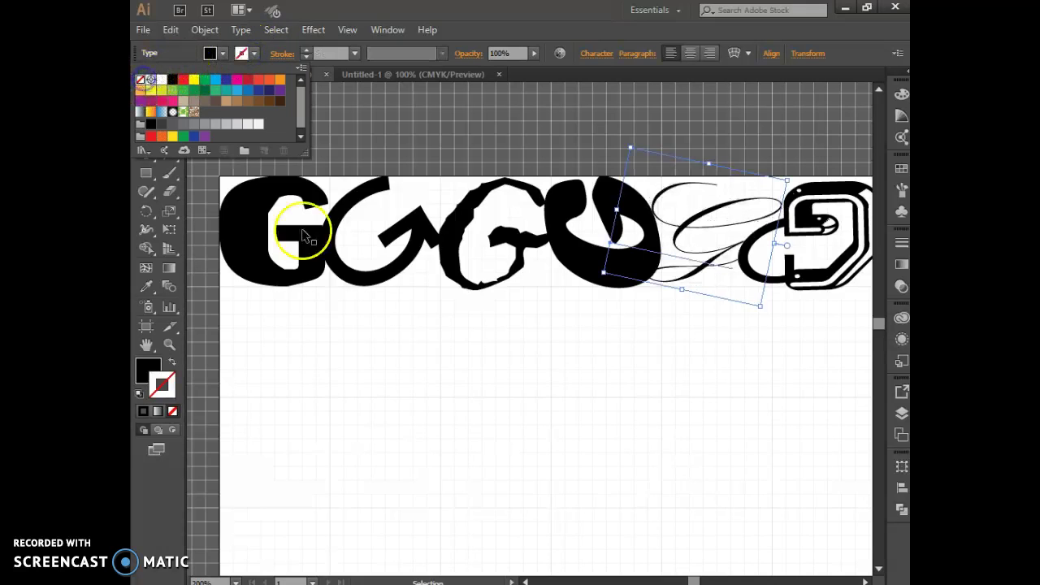
left_click(364, 340)
key("ctrl+z")
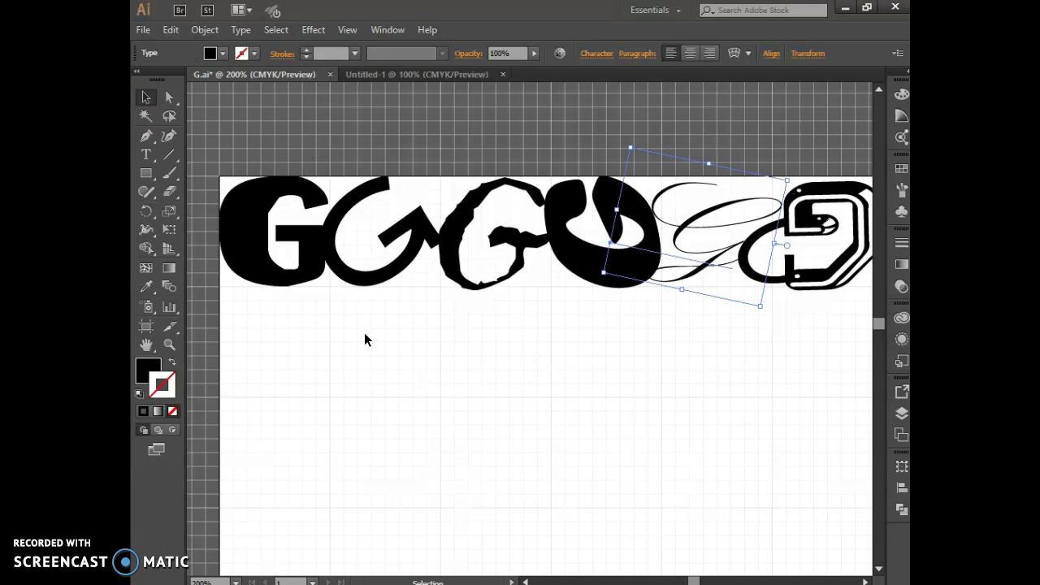
key("ctrl+z")
left_click(393, 312)
left_click(594, 355)
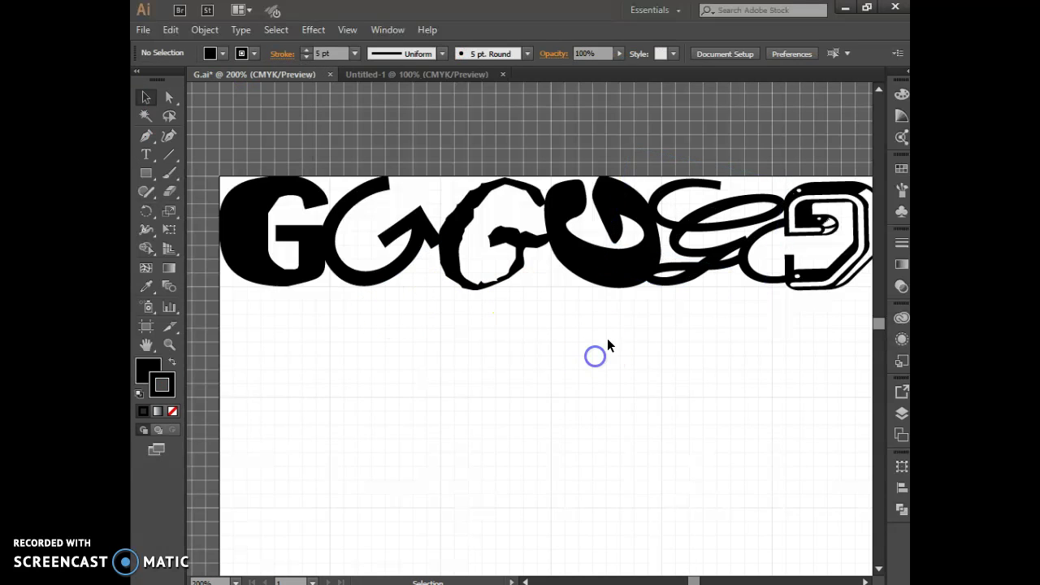
Set the stroke weight of the script G in the letter row to 3 pt and deselect it
left_click(695, 233)
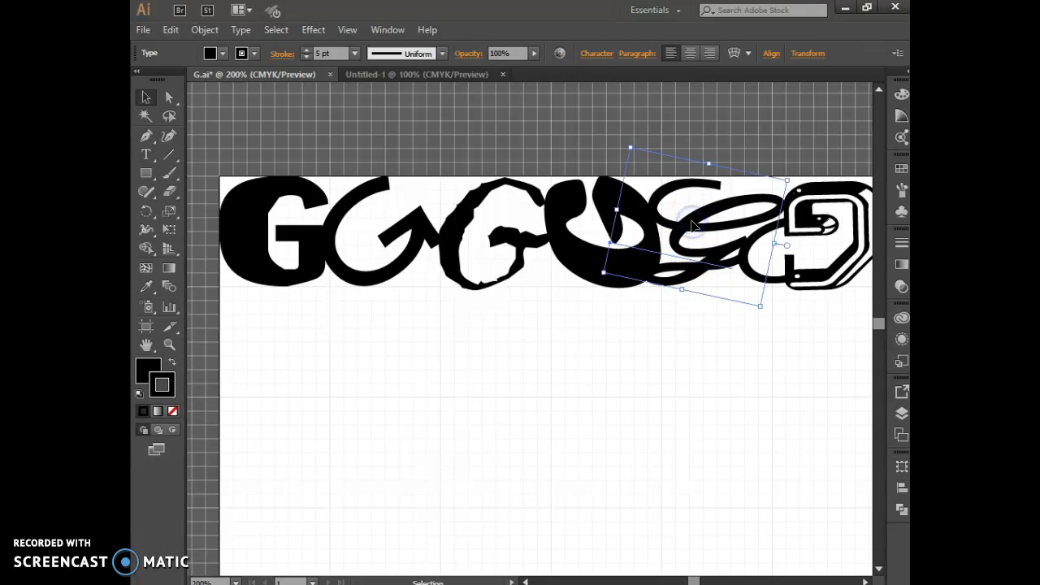
left_click(307, 54)
left_click(307, 54)
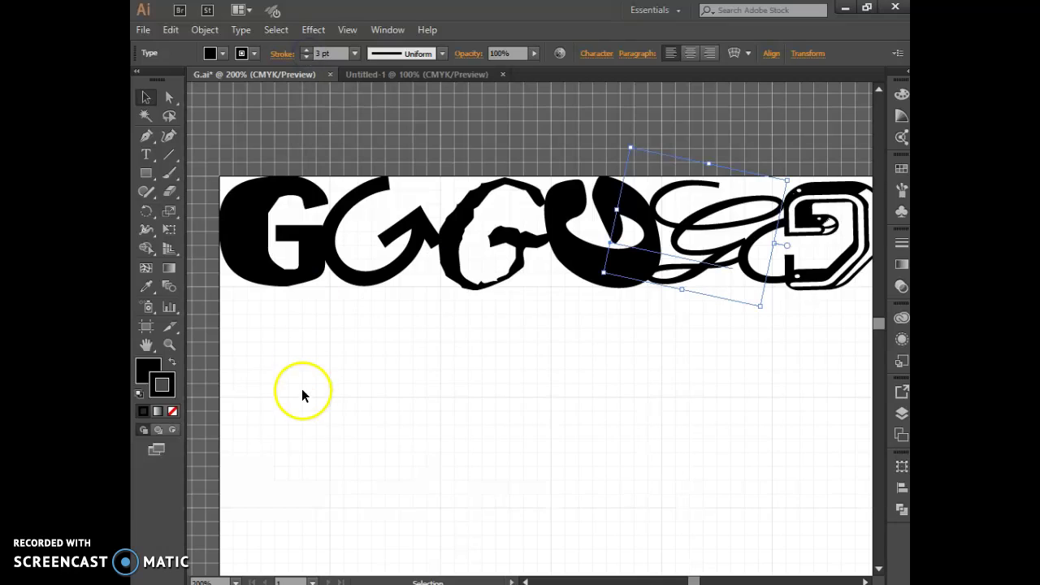
left_click(418, 388)
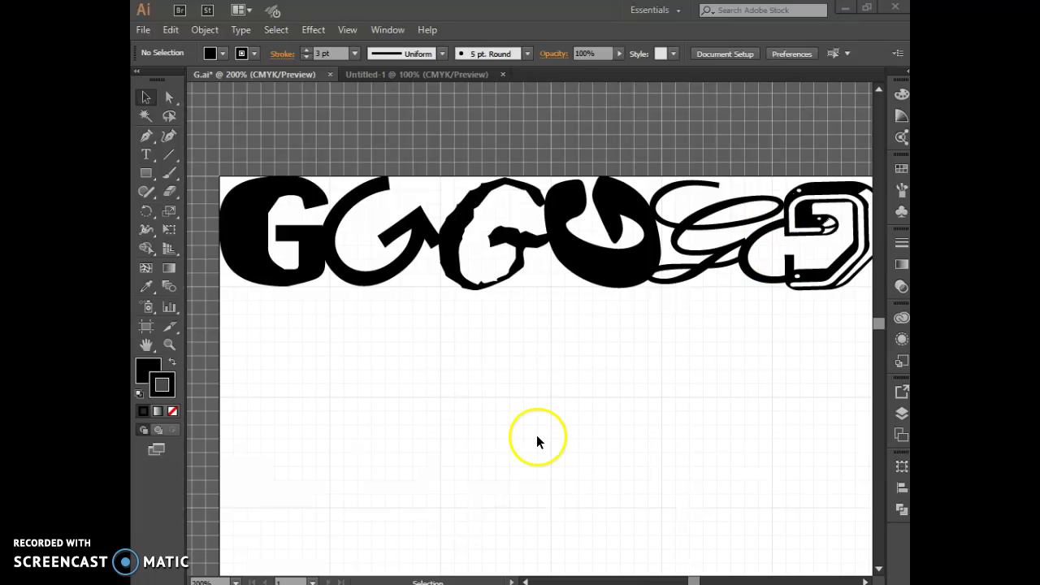
Switch to the Word document and insert "IF NEEDED" in italics after "Add outer stroke" in the requirements list
key("alt+Tab")
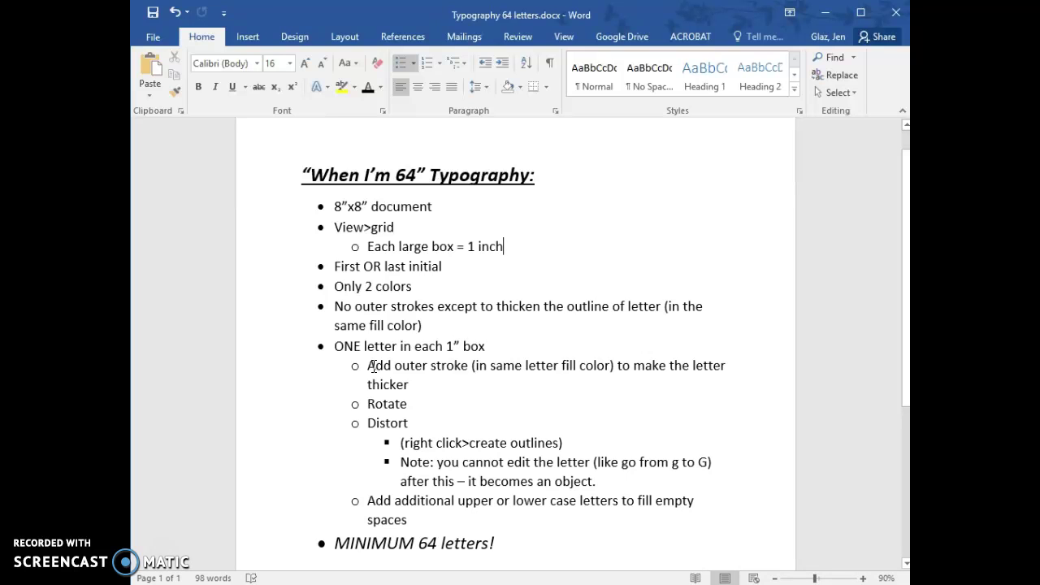
left_click(471, 364)
type("IF NEEDED")
key("BackSpace")
left_click_drag(471, 366, 534, 365)
left_click(215, 87)
left_click(572, 388)
key("Down")
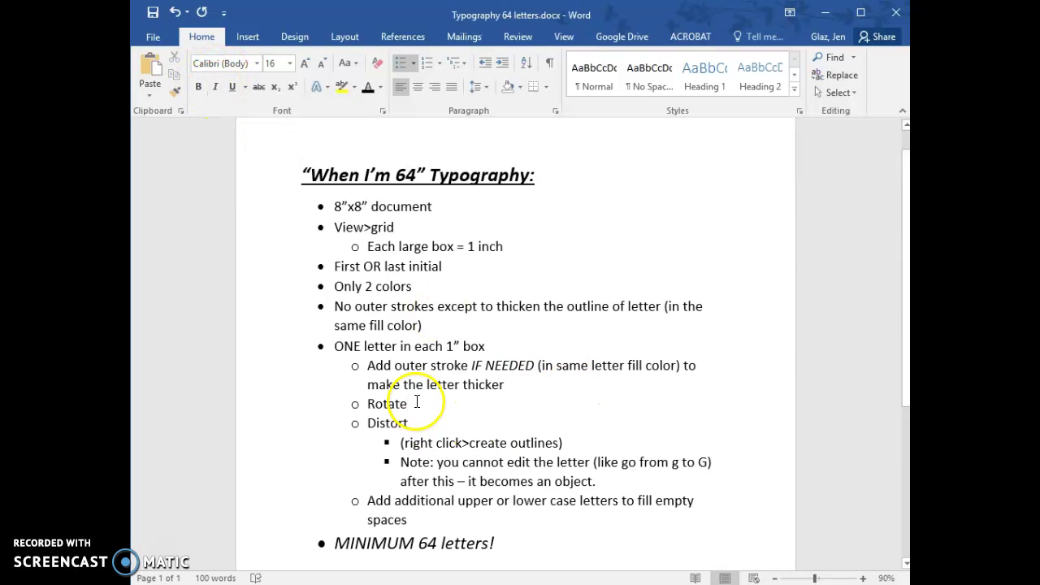
left_click(418, 422)
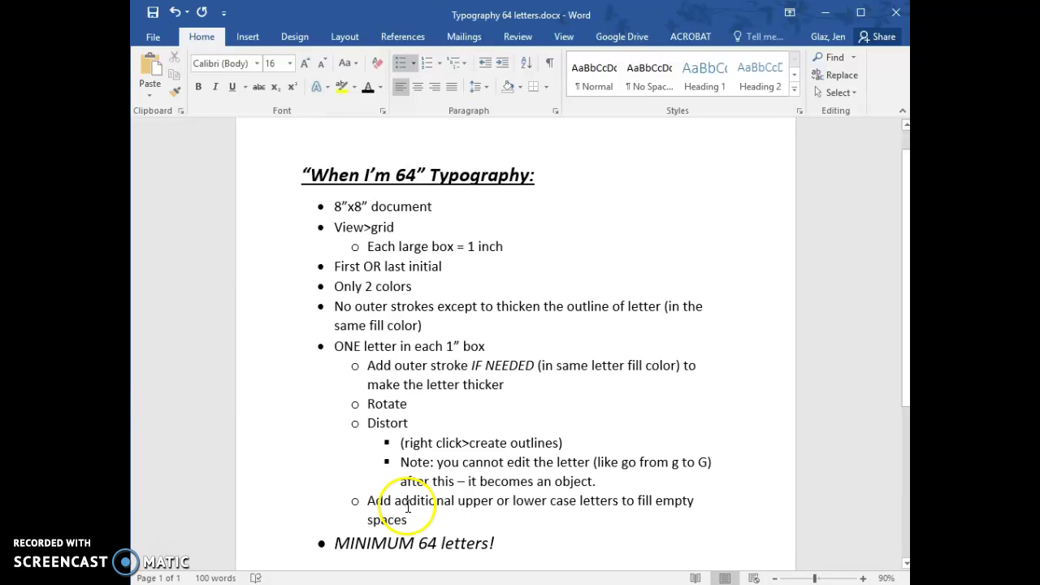
Switch back to the Untitled-1 document in Illustrator and draw a rectangle covering the whole artboard
key("alt+Tab")
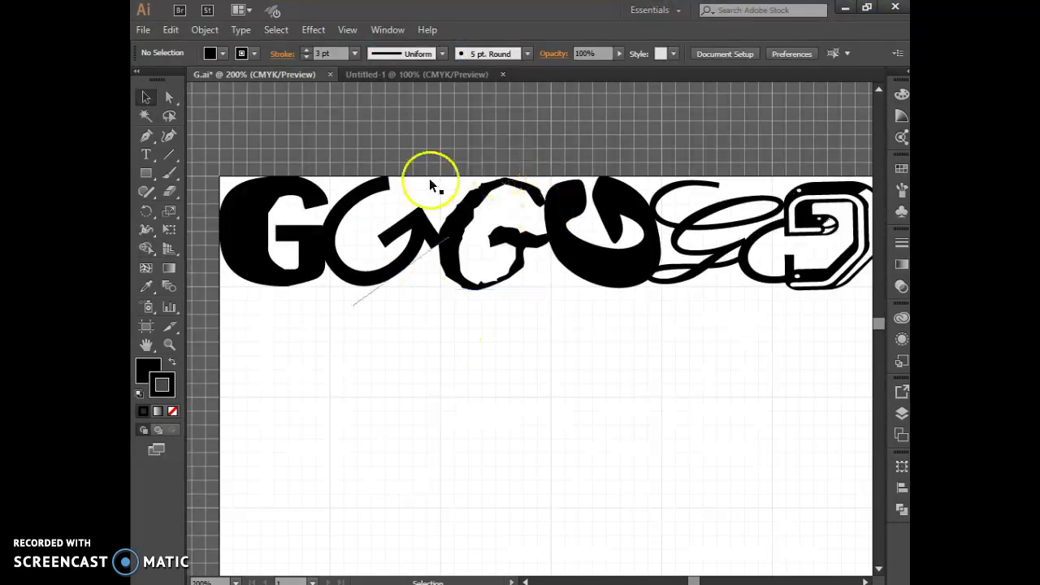
left_click(426, 76)
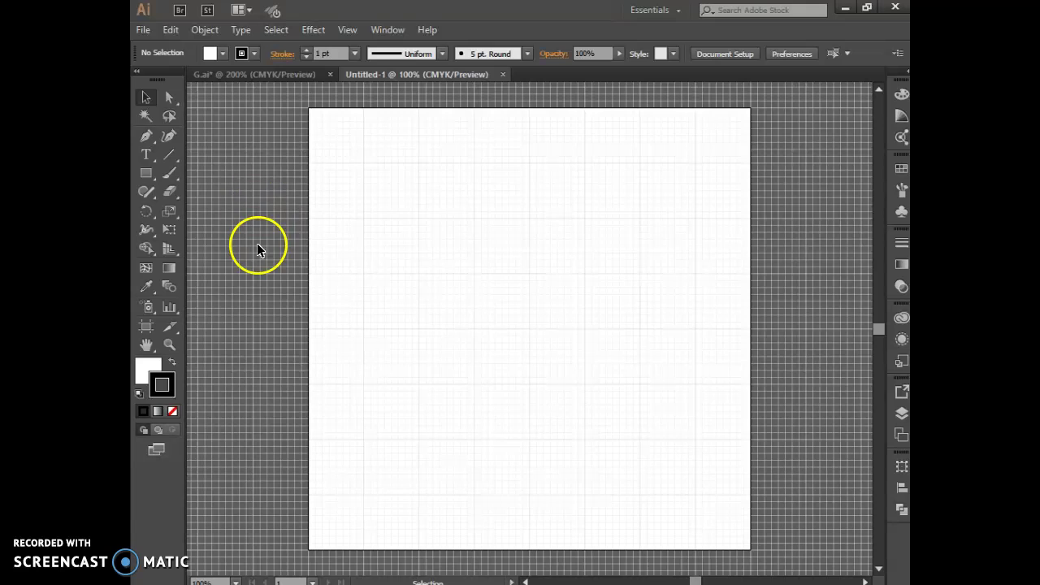
left_click(145, 175)
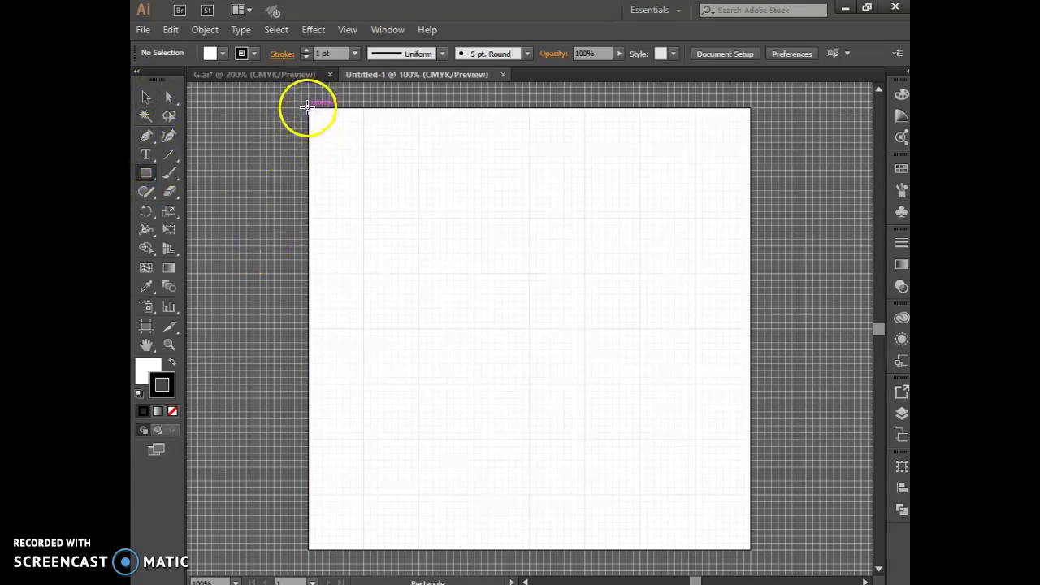
left_click_drag(308, 107, 751, 551)
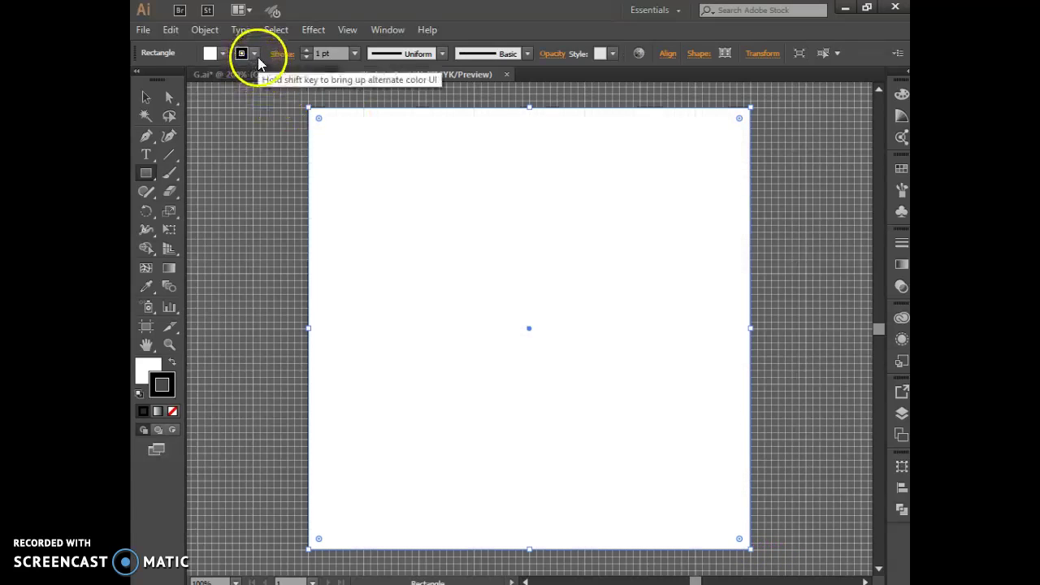
Remove the stroke from the artboard-sized rectangle, fill it with the dark red swatch and deselect it
left_click(255, 55)
left_click(144, 82)
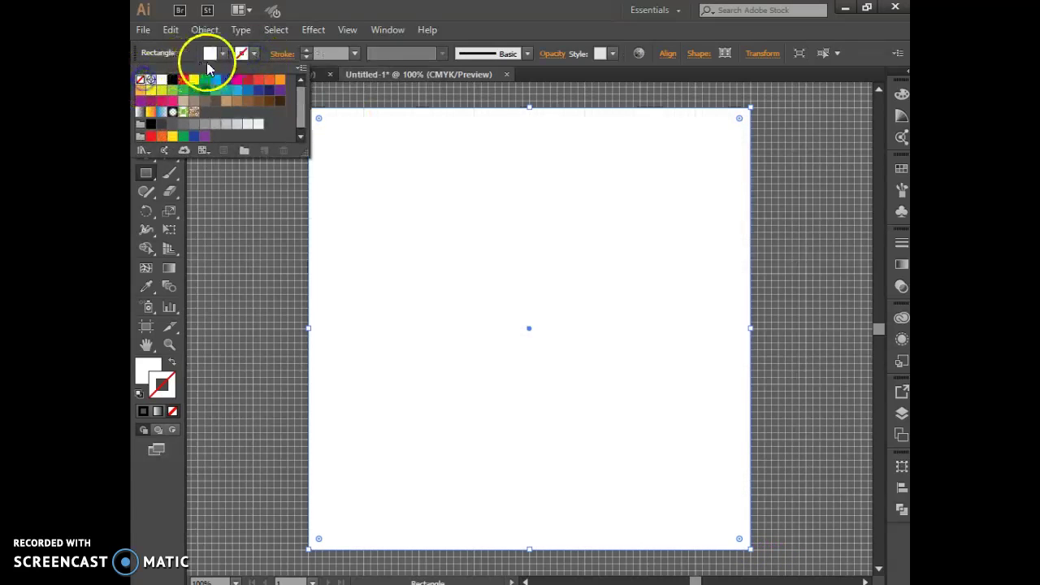
left_click(215, 53)
left_click(223, 54)
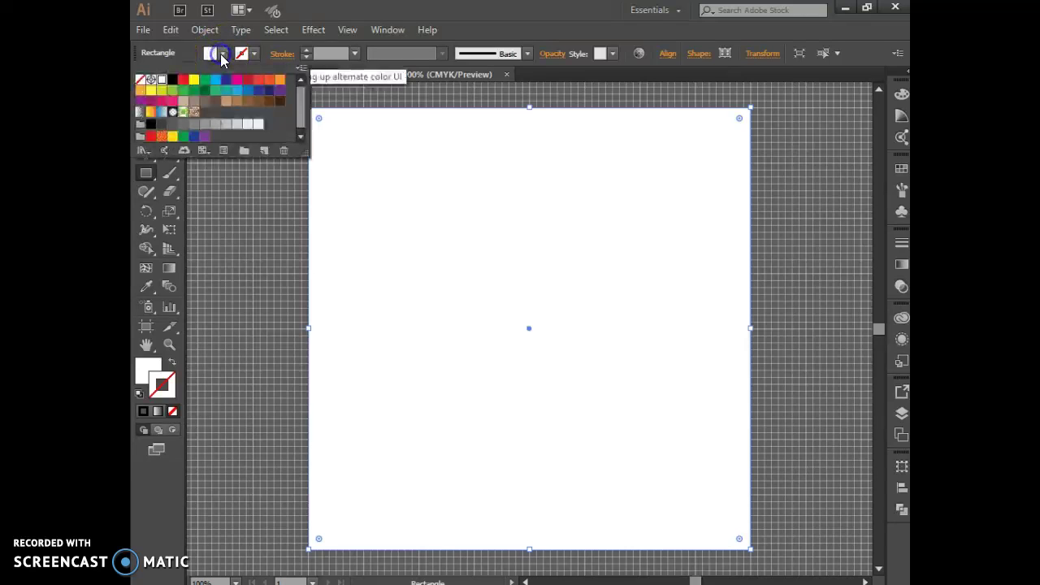
left_click(247, 83)
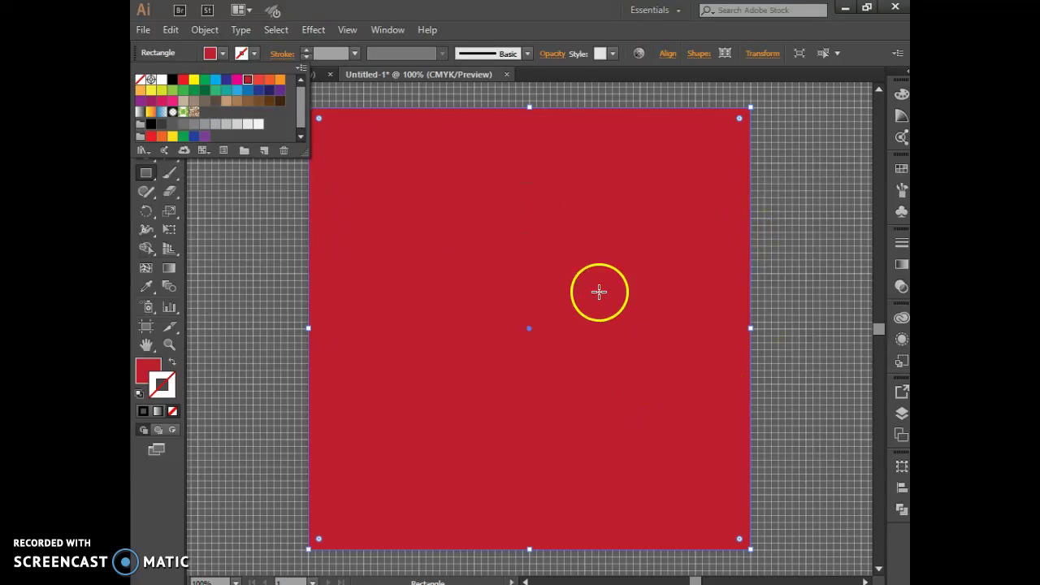
key("v")
left_click(794, 306)
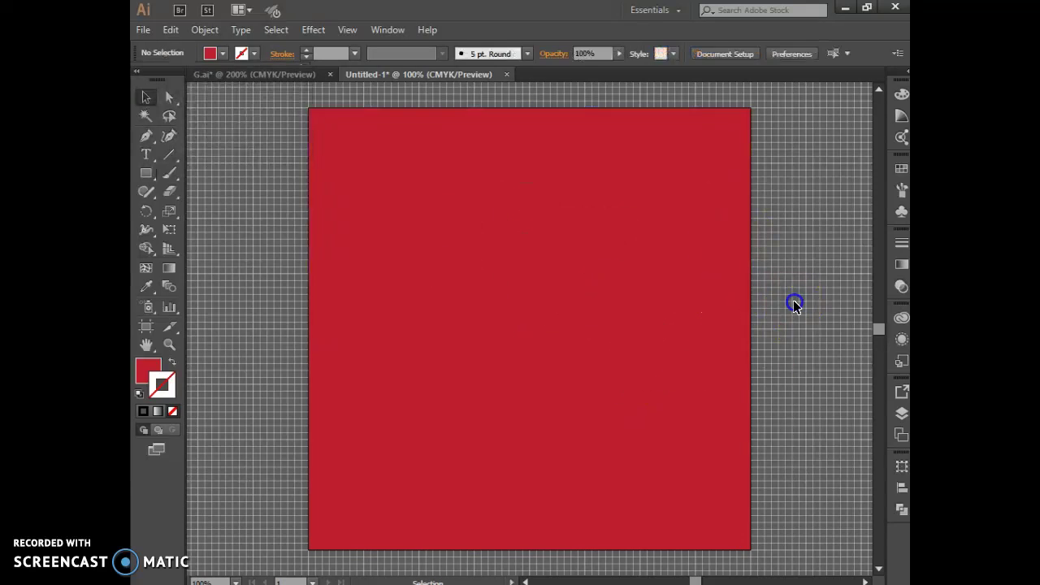
left_click(626, 295)
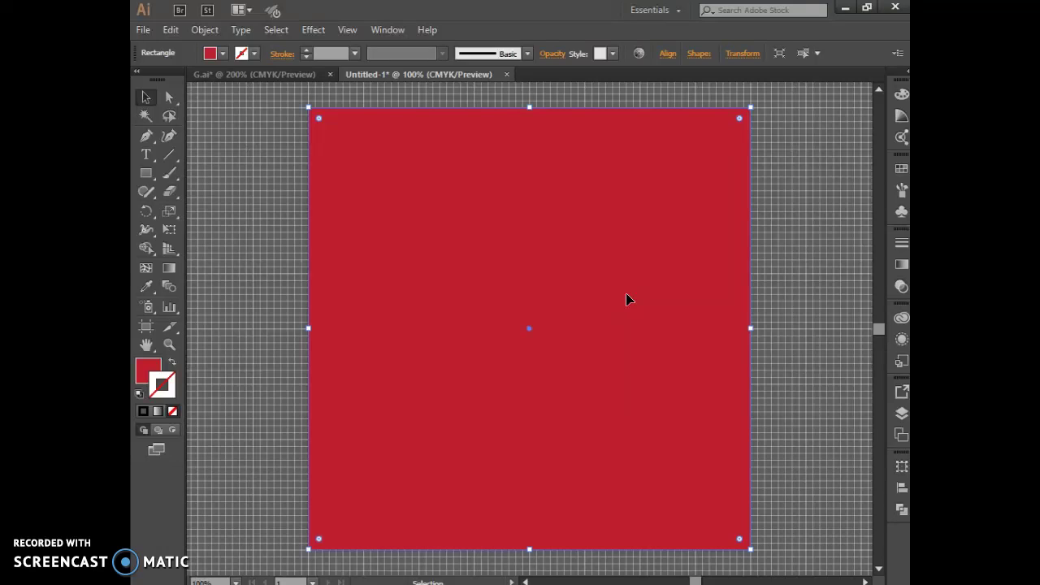
right_click(627, 298)
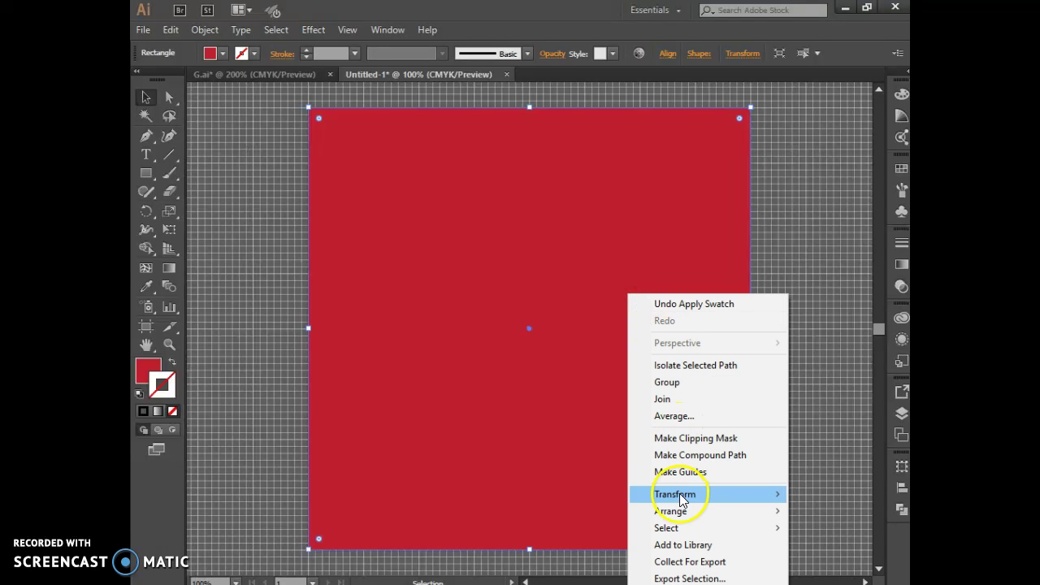
mouse_move(681, 511)
left_click(525, 492)
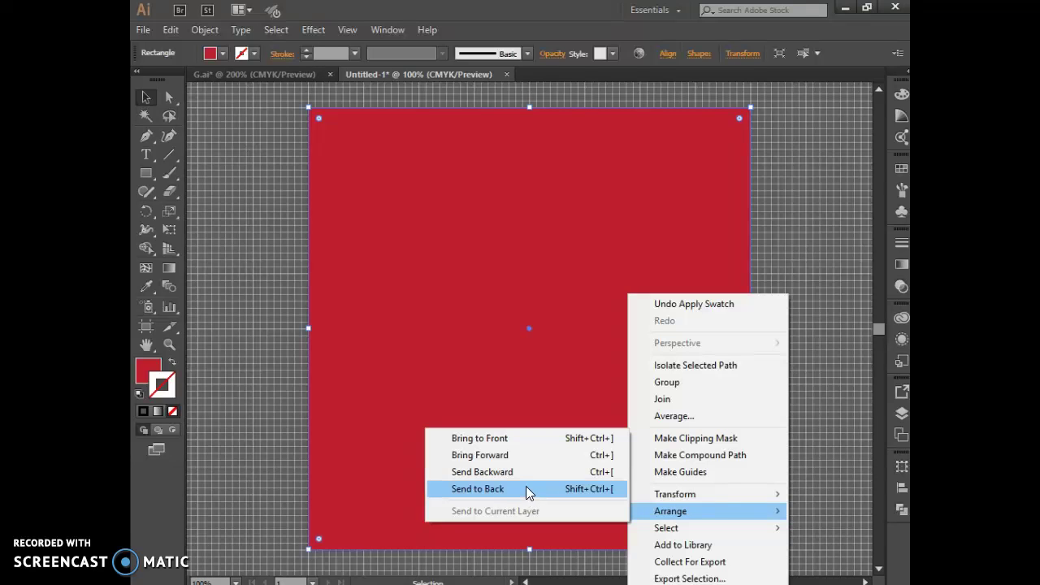
left_click(462, 308)
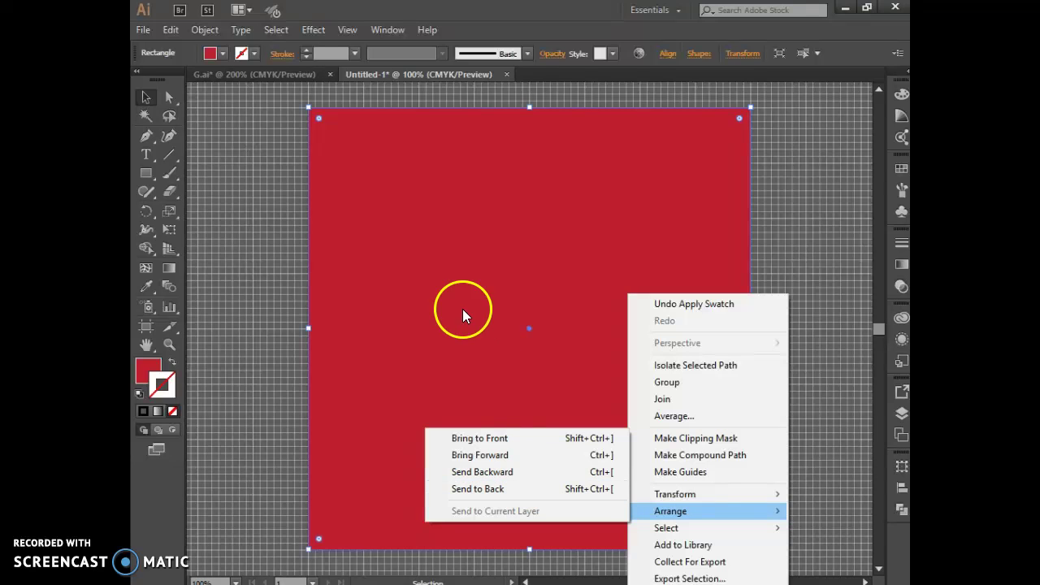
left_click(279, 248)
Move the red background rectangle away from the artboard and back so that it covers the artboard exactly
left_click_drag(401, 228, 541, 243)
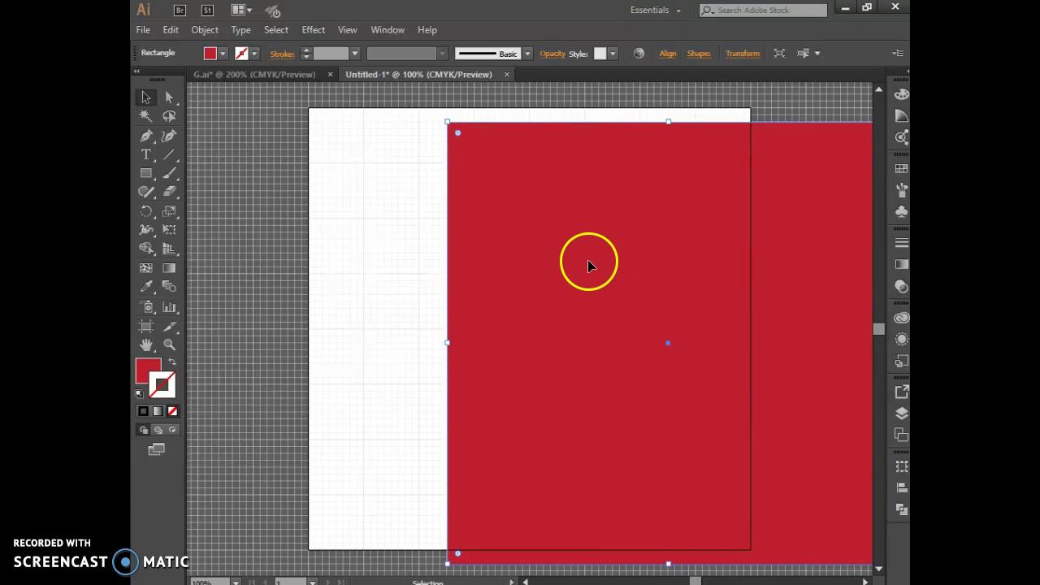
left_click_drag(587, 258, 448, 244)
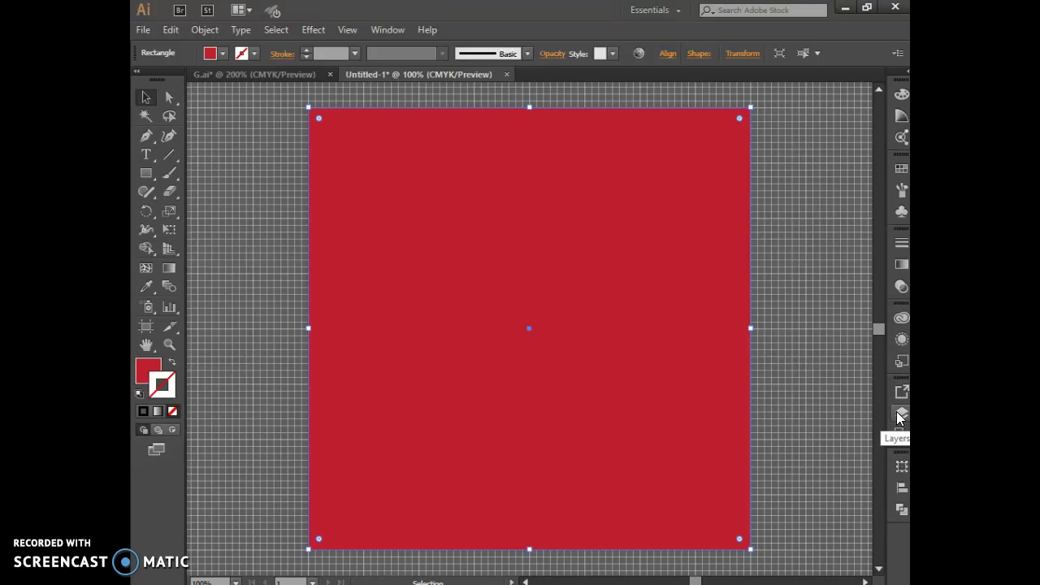
Display the document's layers and lock Layer 1, which holds the red background rectangle
left_click(388, 30)
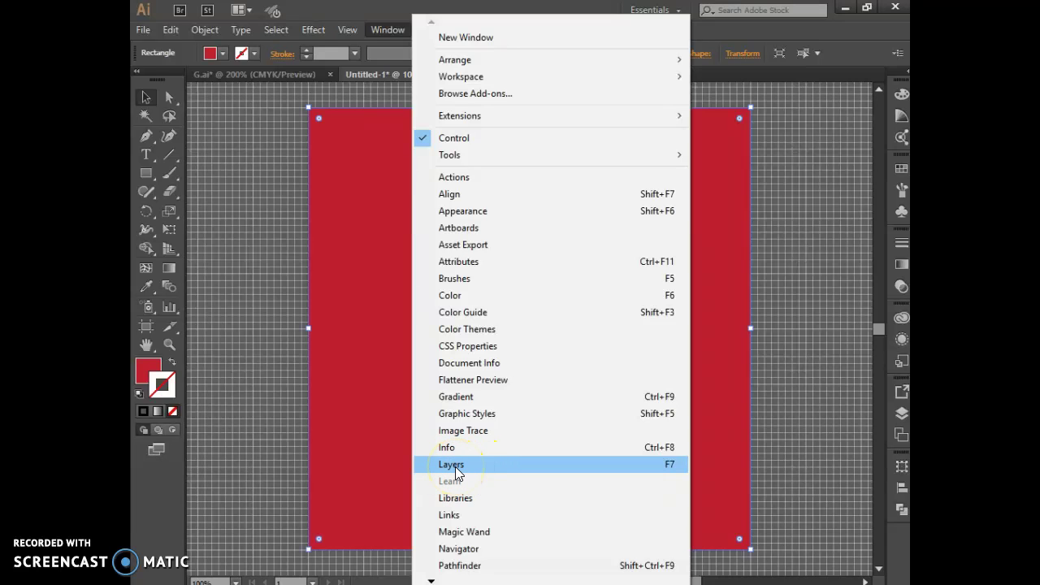
left_click(900, 414)
left_click(899, 413)
left_click(899, 414)
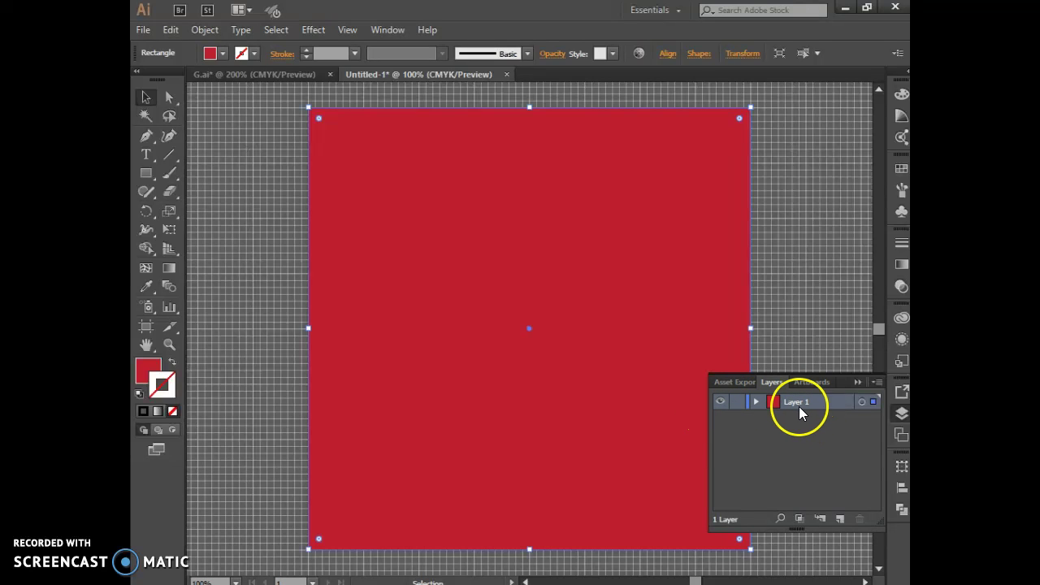
left_click(738, 403)
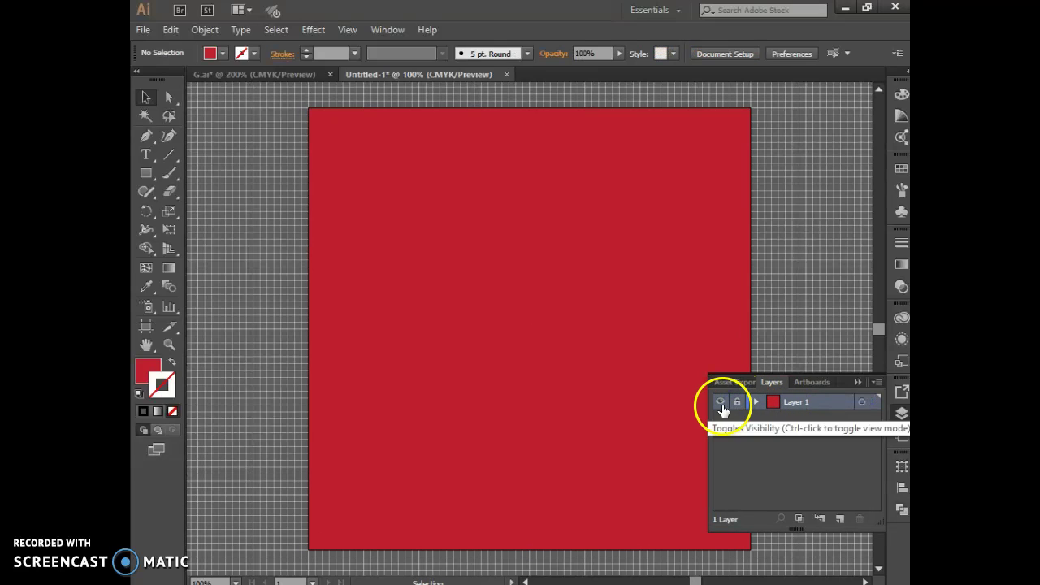
Toggle the visibility of the locked red background layer and leave it hidden
left_click(721, 402, "ctrl")
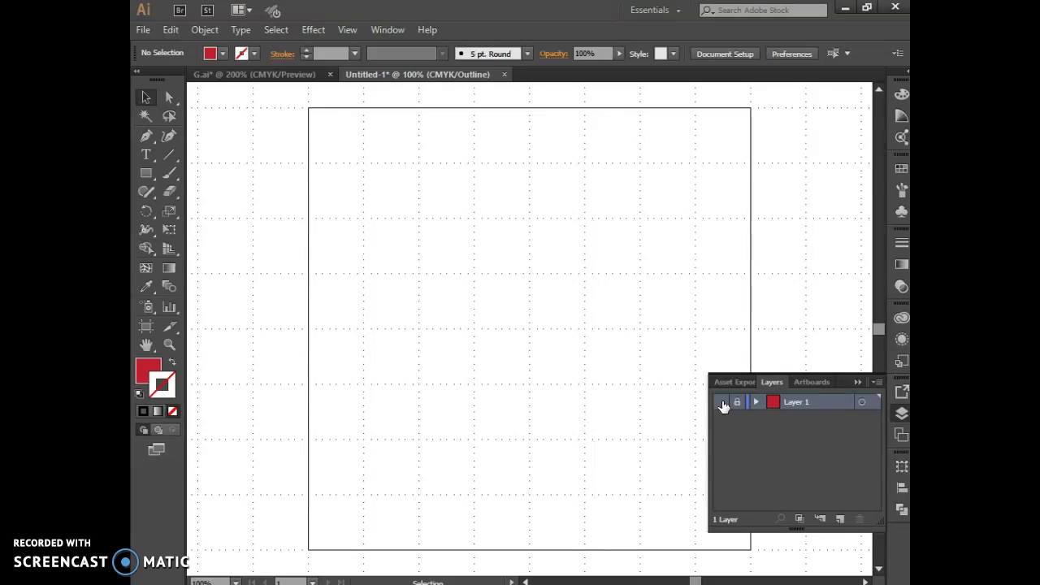
left_click(721, 402, "ctrl")
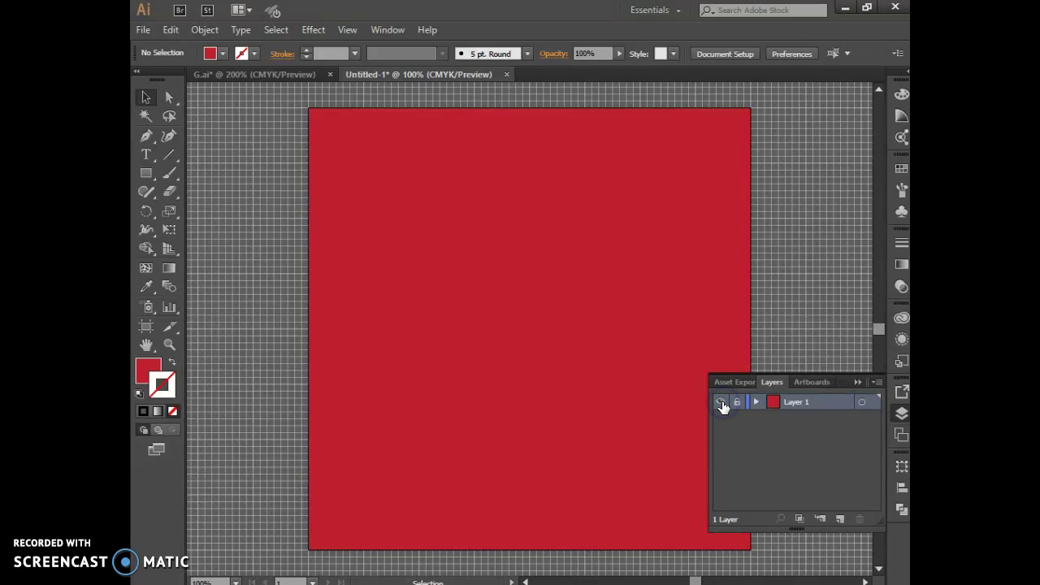
left_click(721, 402, "ctrl")
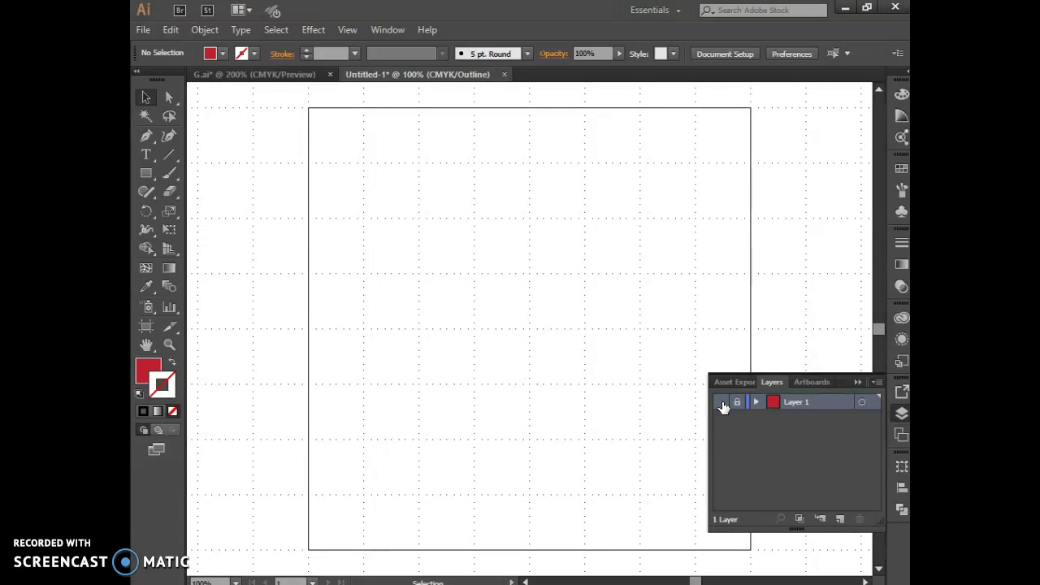
Create a new layer above the locked background layer for the lettering
left_click(838, 518)
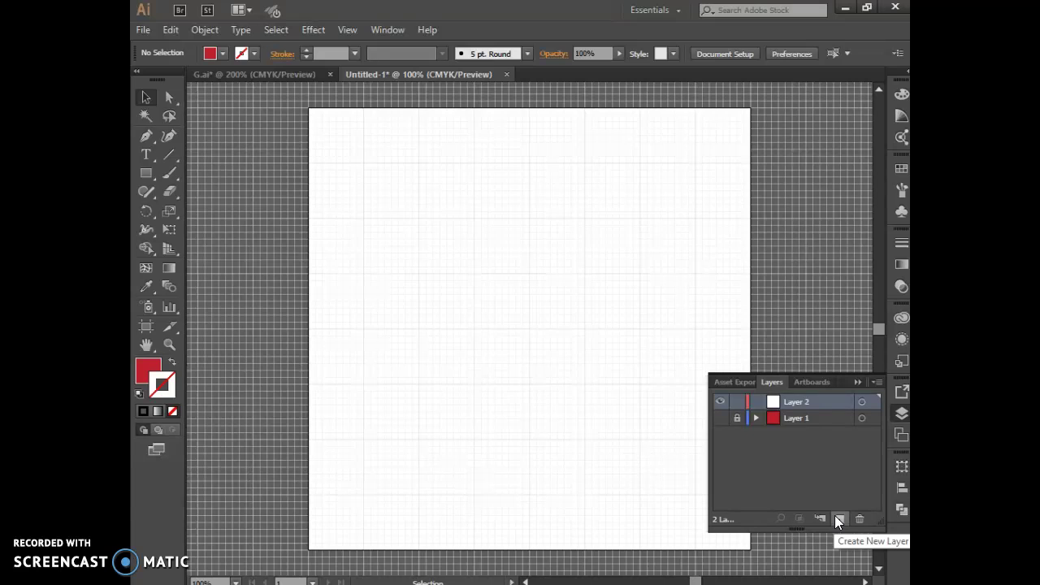
left_click(840, 516)
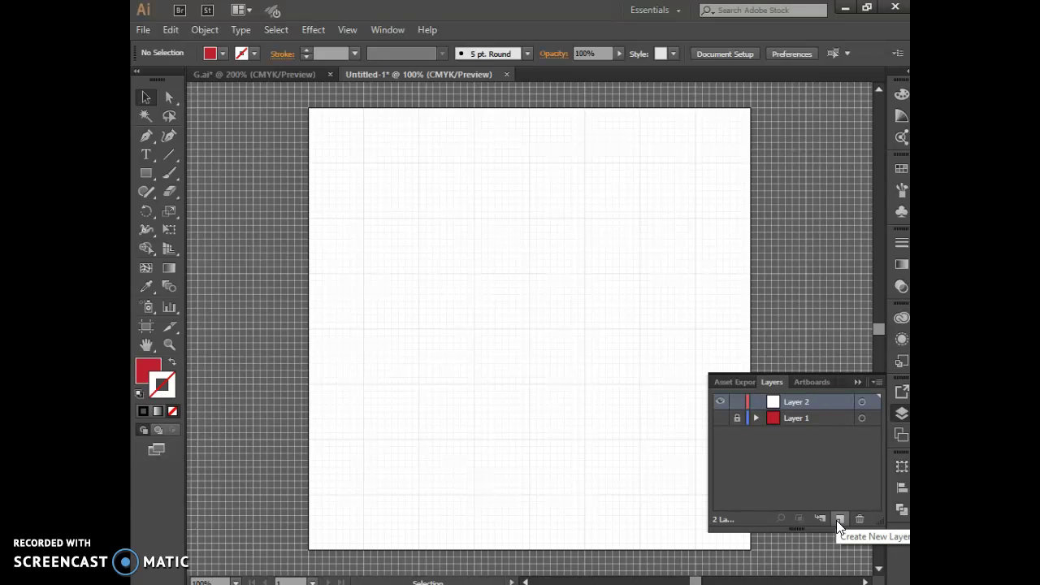
left_click(741, 436)
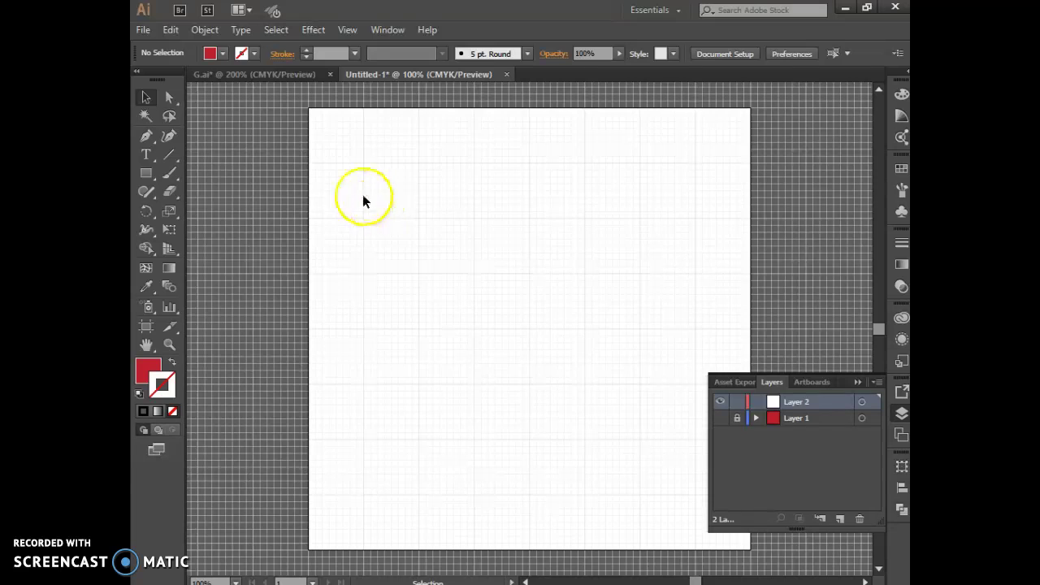
Add the sample text "HELLO" in the upper part of the artboard on Layer 2 and select its characters
left_click(154, 157)
left_click(409, 179)
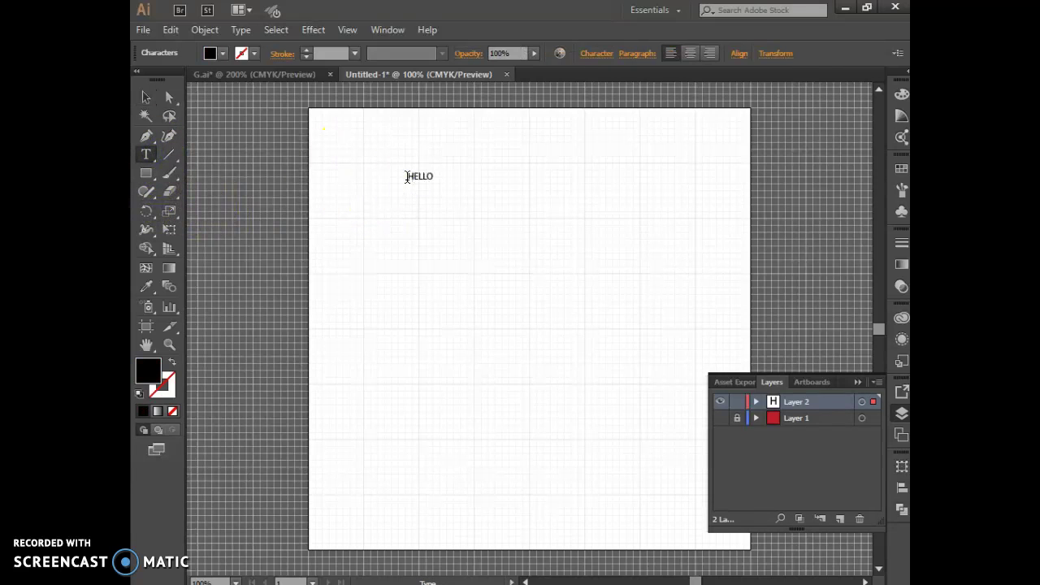
left_click_drag(435, 181, 397, 178)
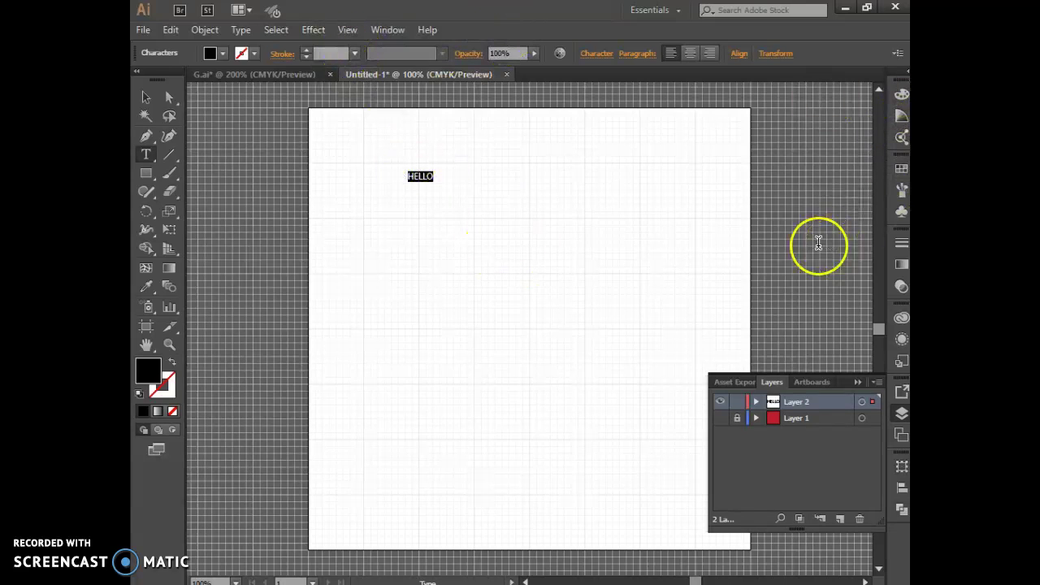
left_click(376, 30)
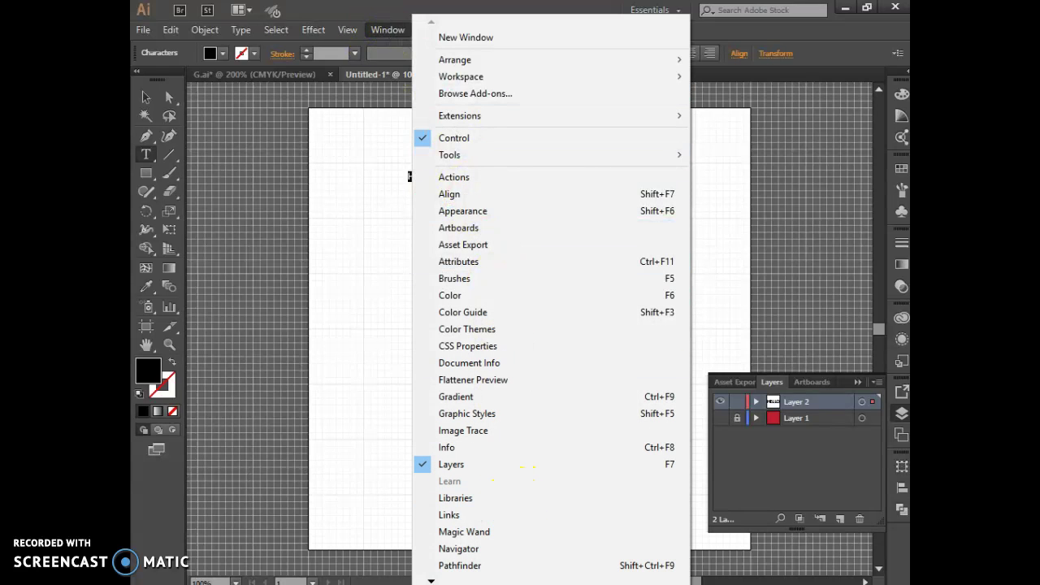
left_click(813, 207)
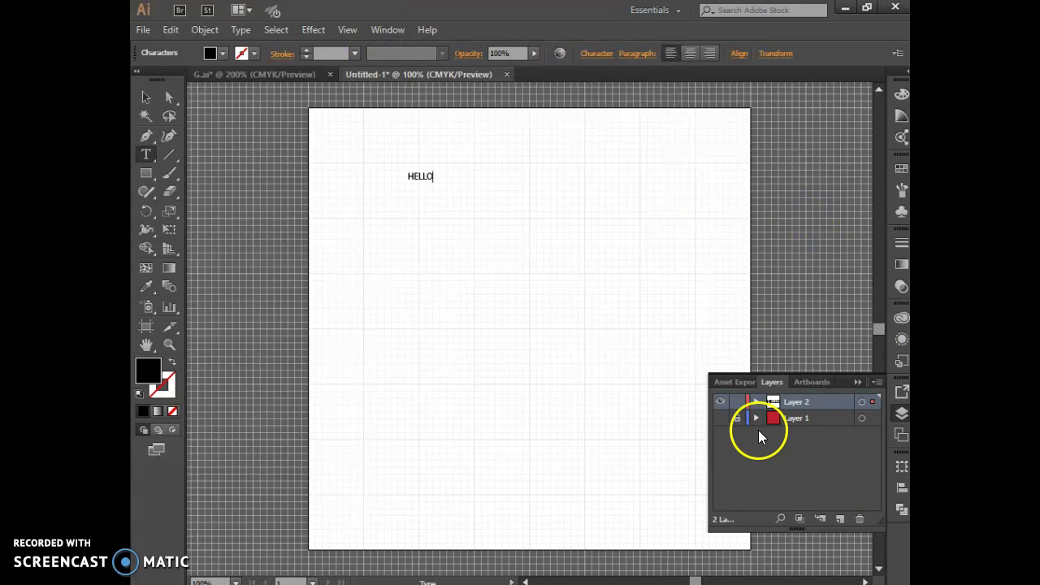
Toggle the red background layer on and off behind the HELLO text, leave it hidden and collapse the layer list
left_click(720, 418)
left_click(724, 419)
left_click(721, 418)
left_click(724, 419)
left_click(859, 382)
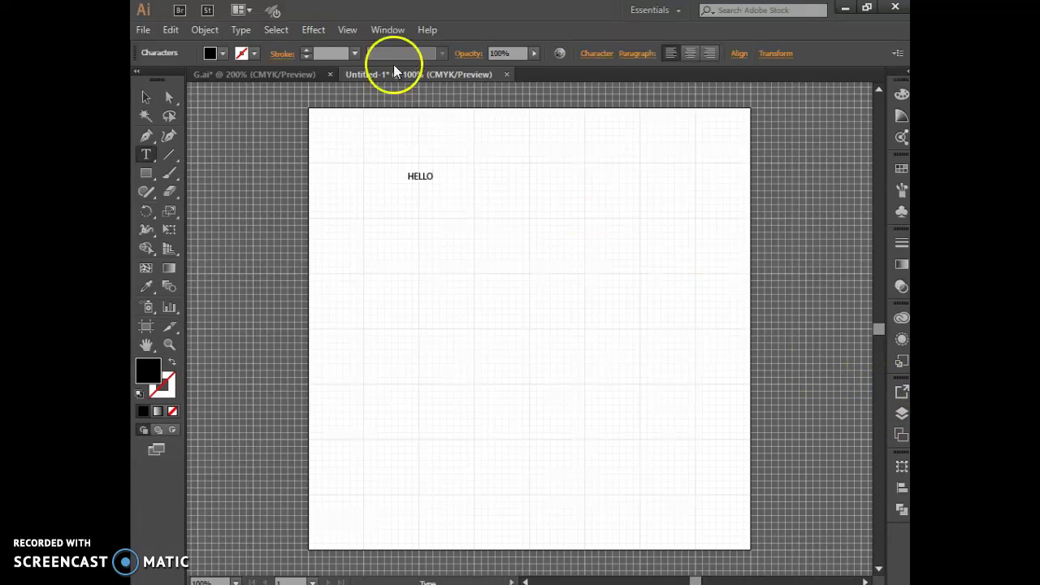
Switch to the G.ai document and draw an area-type frame about one grid square in size below the first G
left_click(264, 81)
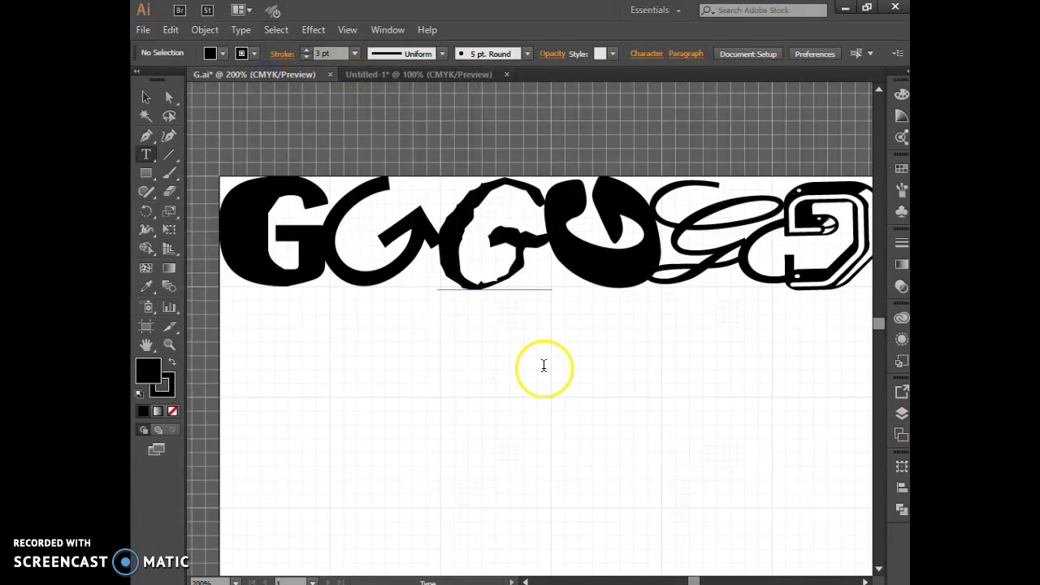
scroll(583, 396, "down", 1)
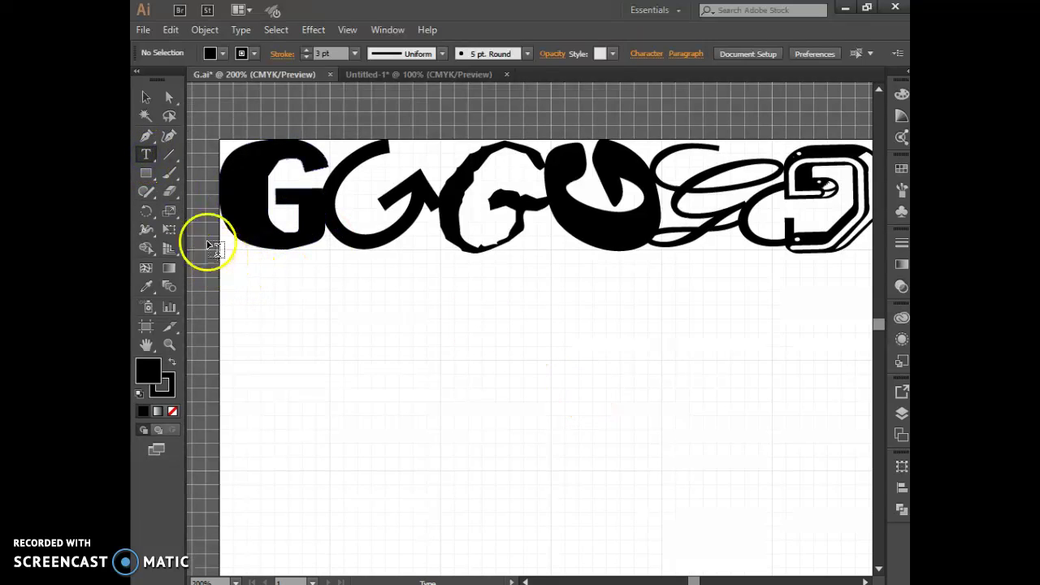
left_click(146, 155)
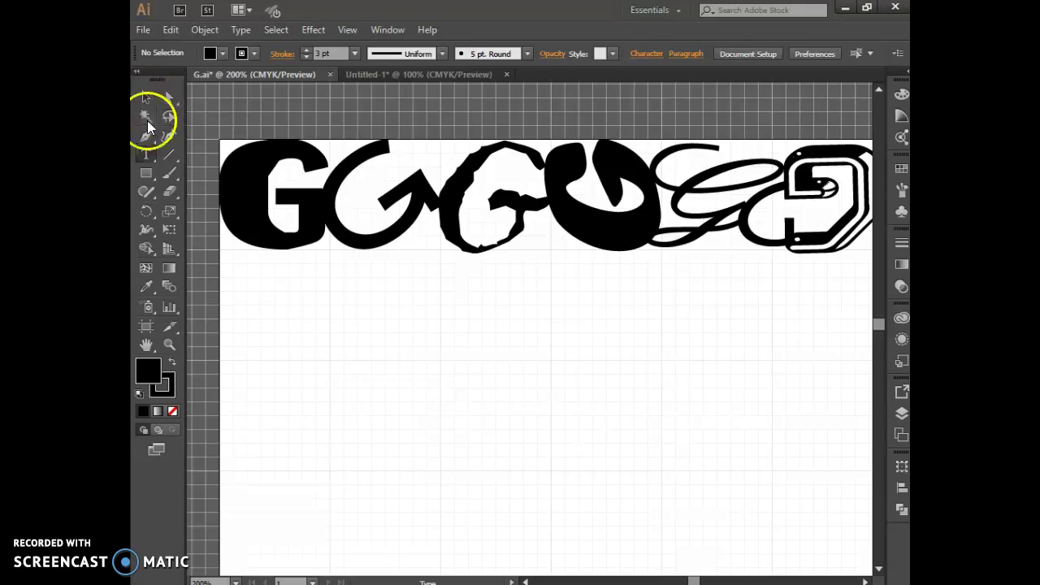
left_click(147, 155)
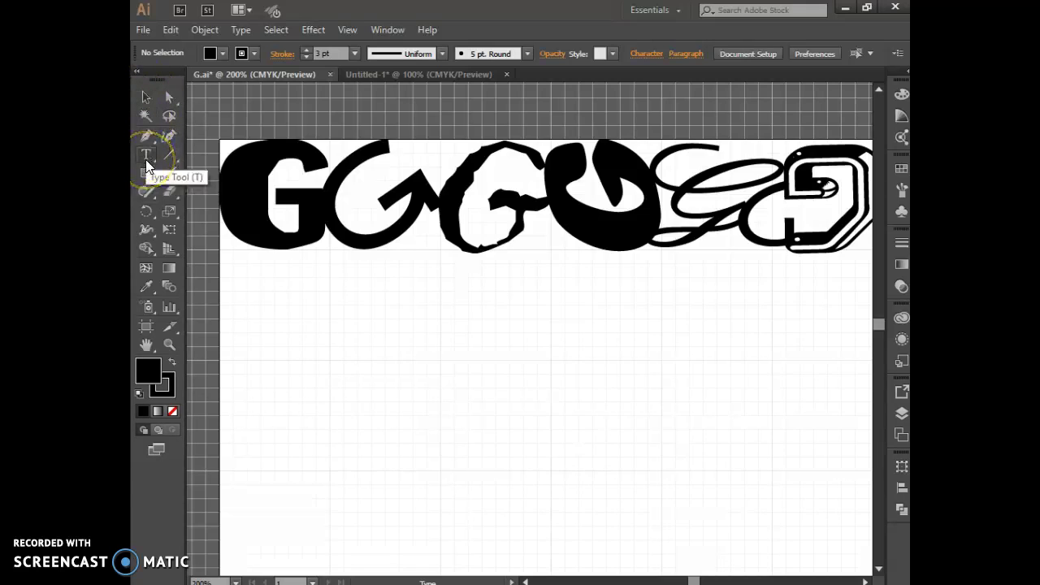
left_click(146, 160)
left_click_drag(147, 164, 218, 152)
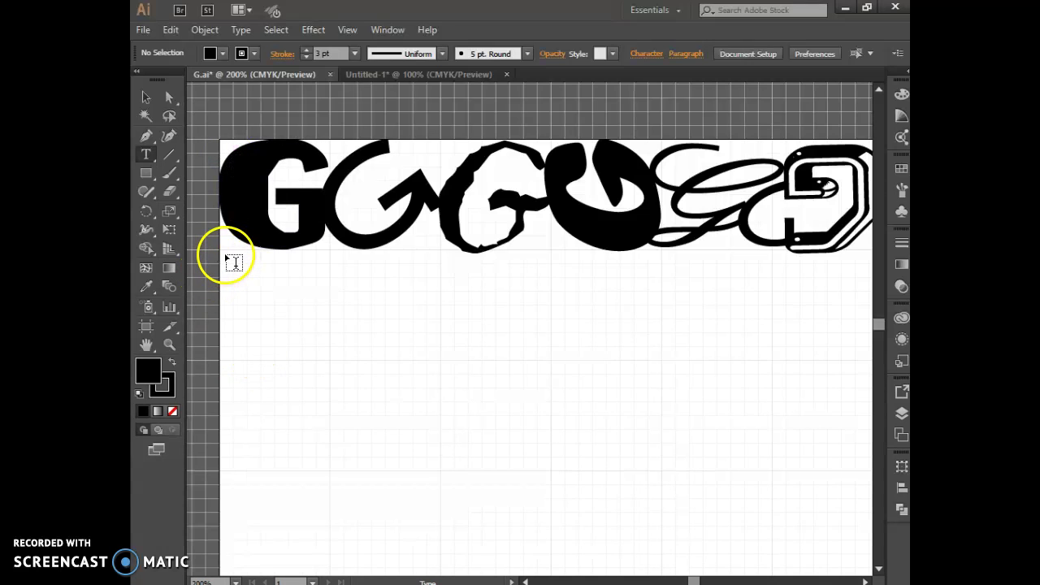
left_click_drag(224, 253, 328, 355)
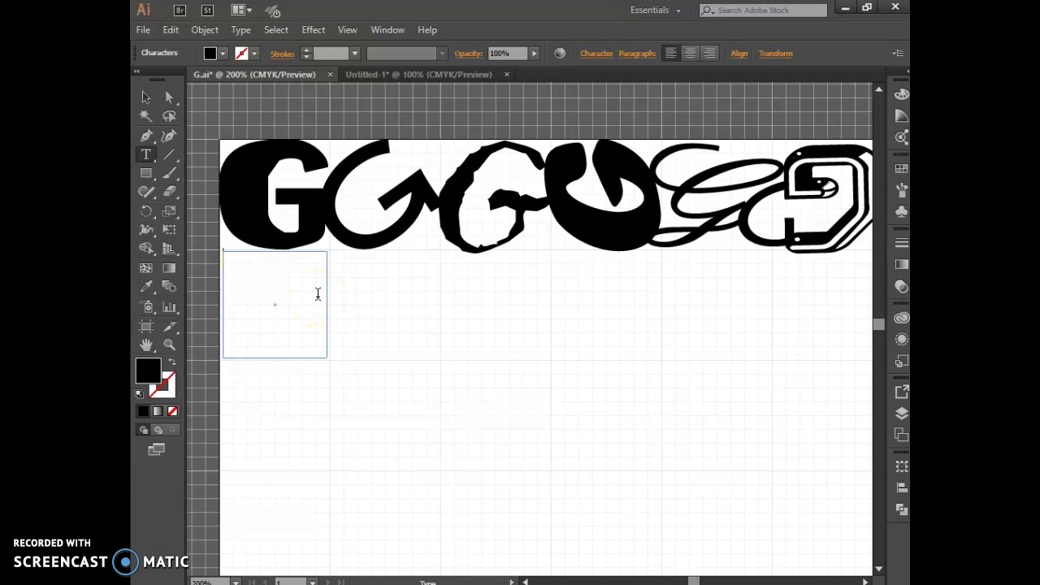
Enter a capital G in the new text frame and set its font size to 96 pt
left_click_drag(255, 267, 226, 265)
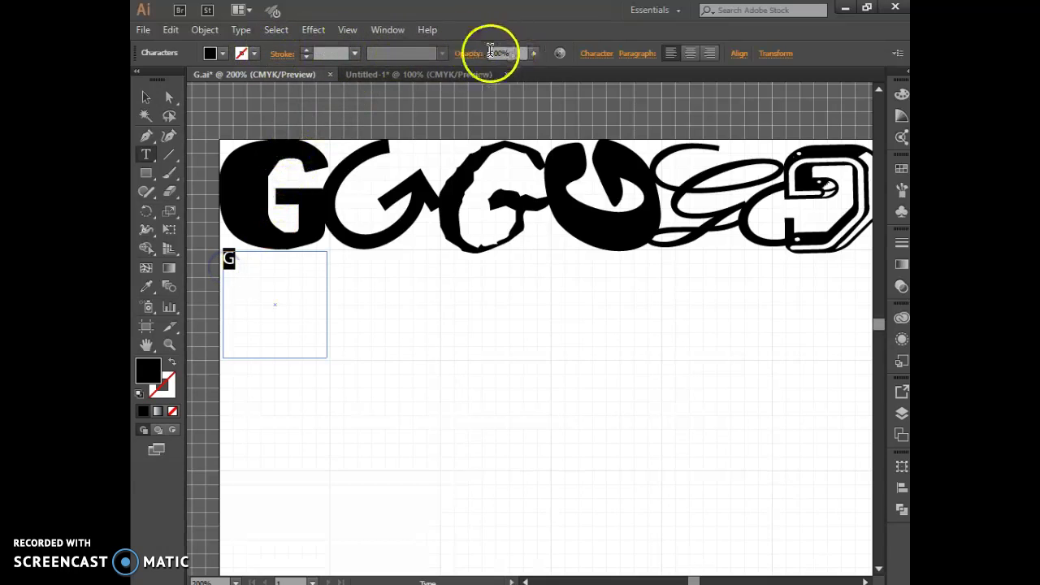
left_click(598, 54)
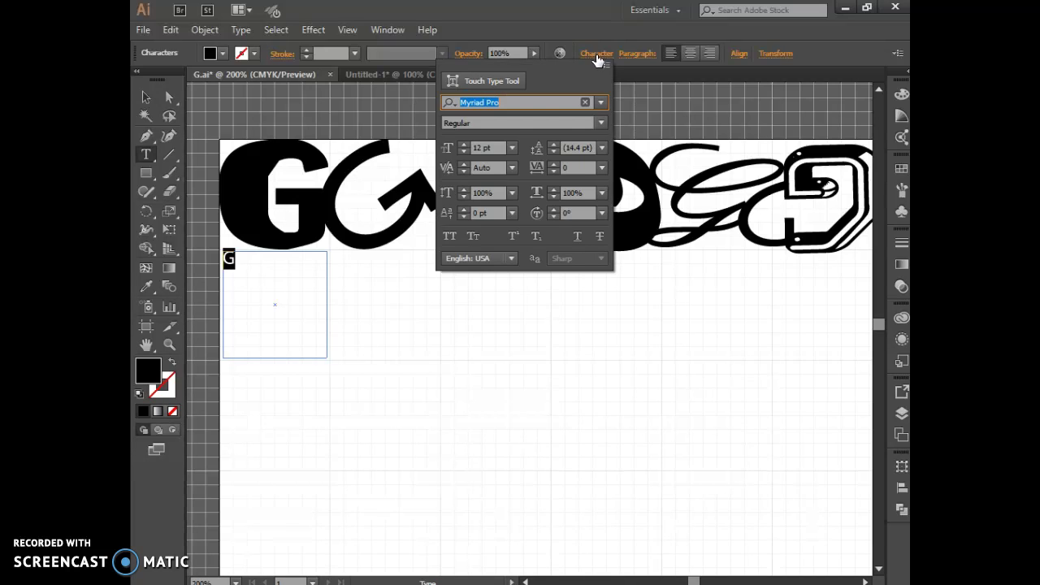
left_click(463, 145)
left_click(463, 145)
left_click(463, 145)
left_click(463, 144)
left_click_drag(463, 145, 463, 145)
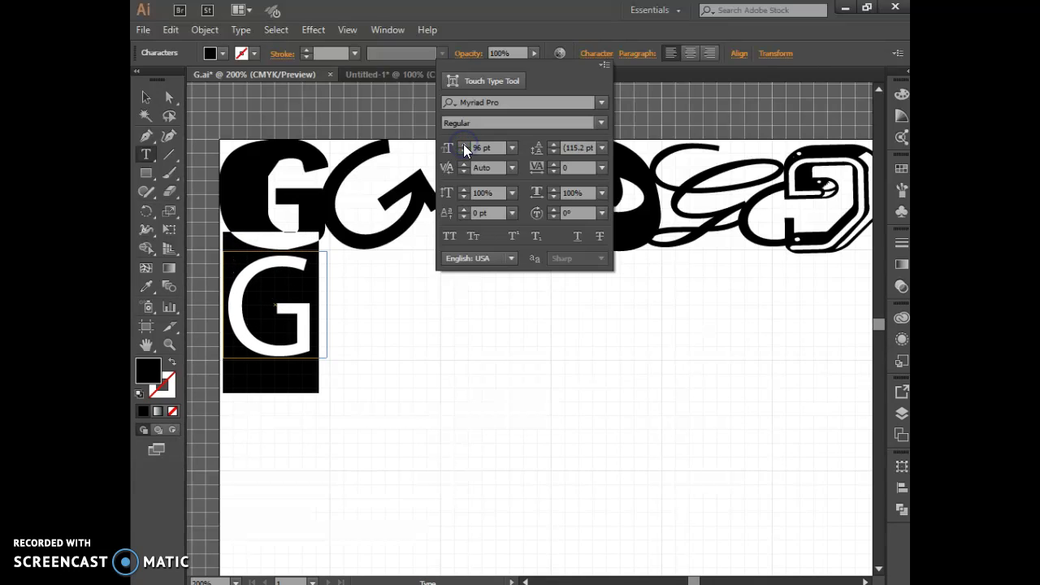
Change the new G's font to Nirvana and set its size to 82 pt
left_click(601, 106)
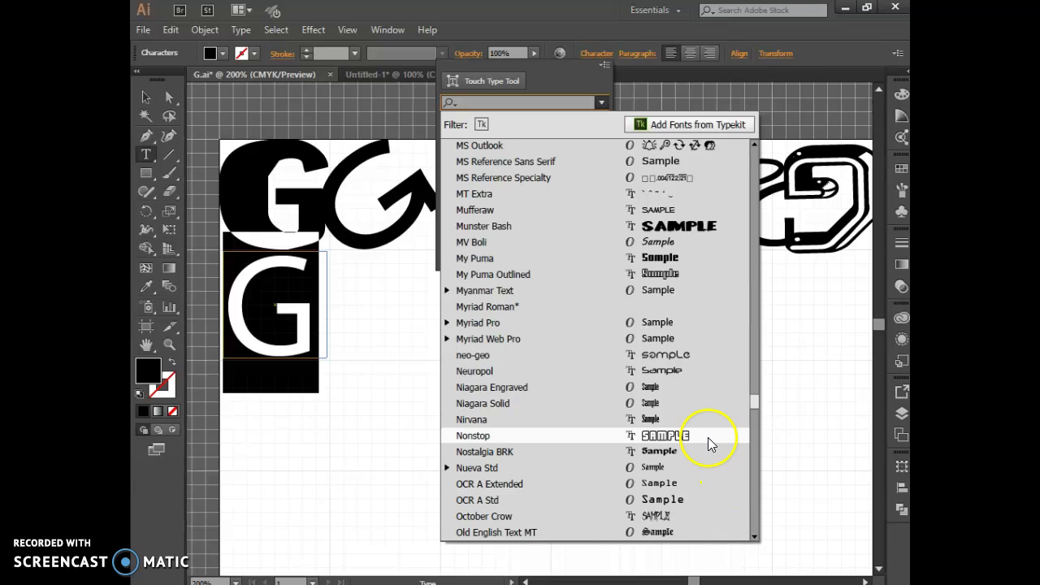
left_click(707, 421)
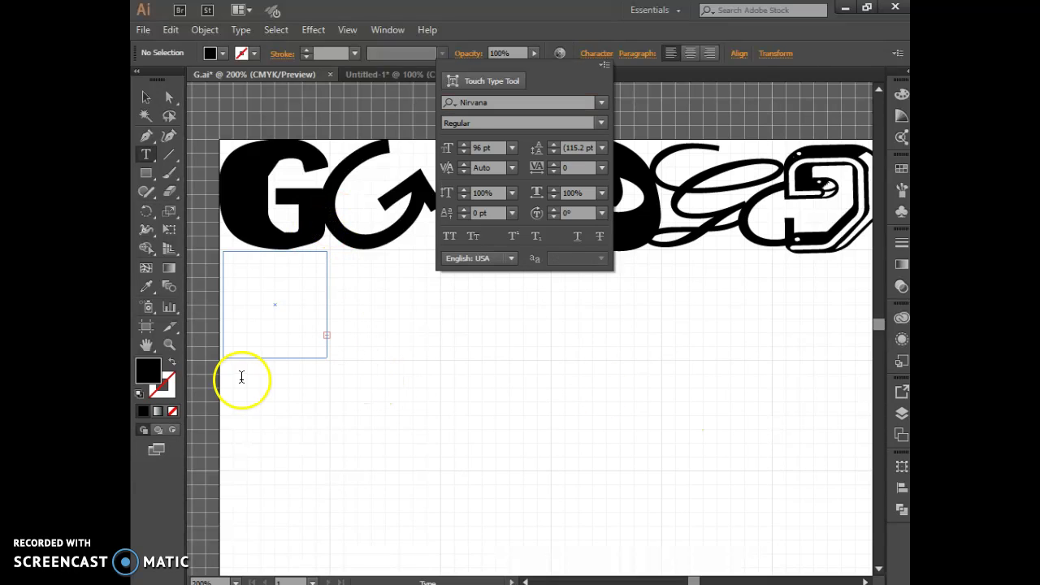
left_click(464, 153)
left_click(464, 151)
left_click(464, 151)
left_click(464, 151)
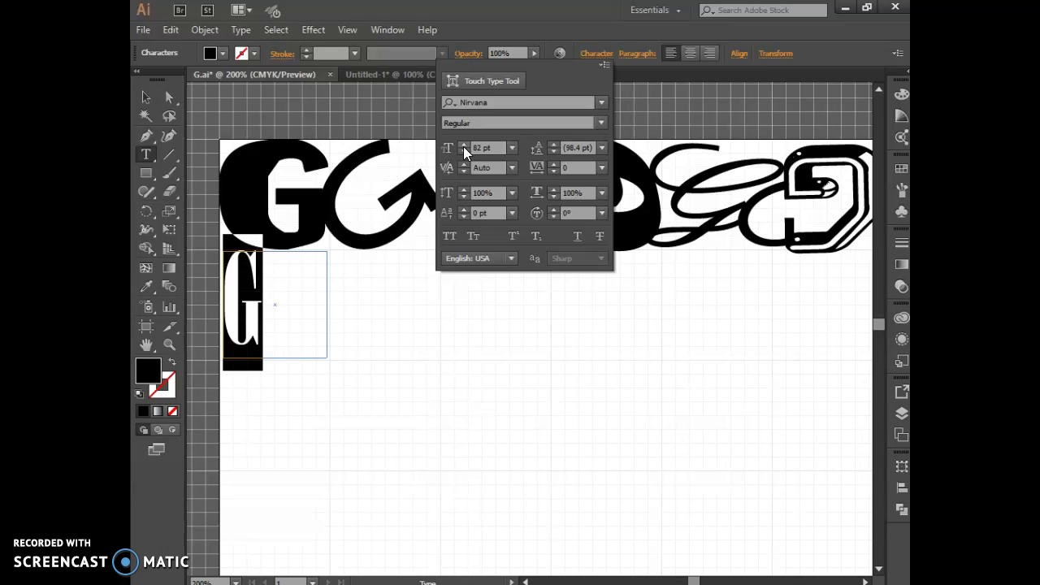
Resize the text frame to fit closely around the Nirvana G within the first grid square of the second row
left_click(146, 95)
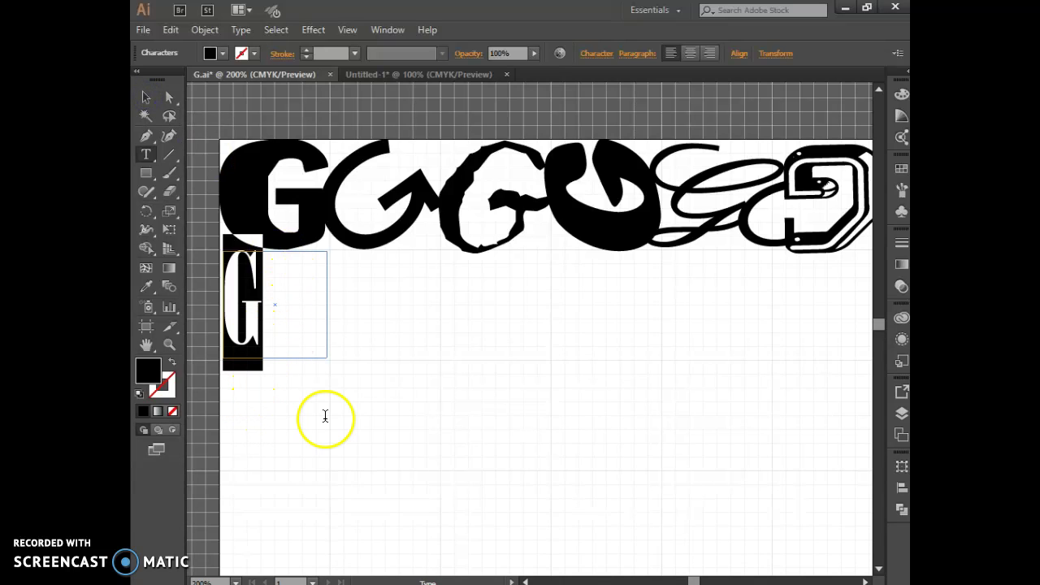
key("Escape")
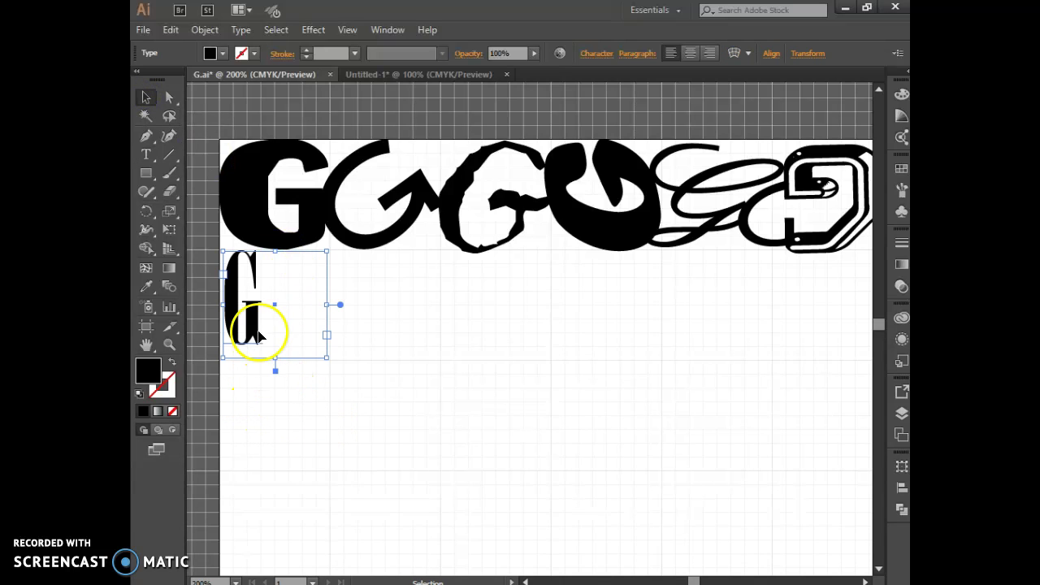
left_click_drag(328, 358, 311, 379)
left_click(298, 315)
left_click(249, 302)
left_click_drag(311, 253, 395, 258)
left_click_drag(308, 379, 309, 403)
left_click_drag(396, 403, 269, 358)
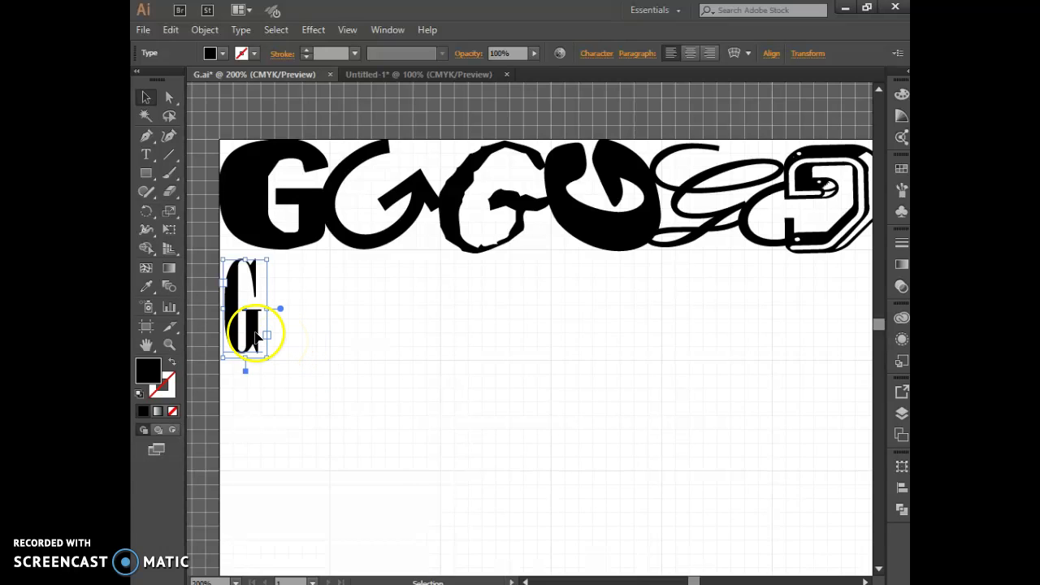
Convert the Nirvana G at the start of the second row to outlines
right_click(257, 333)
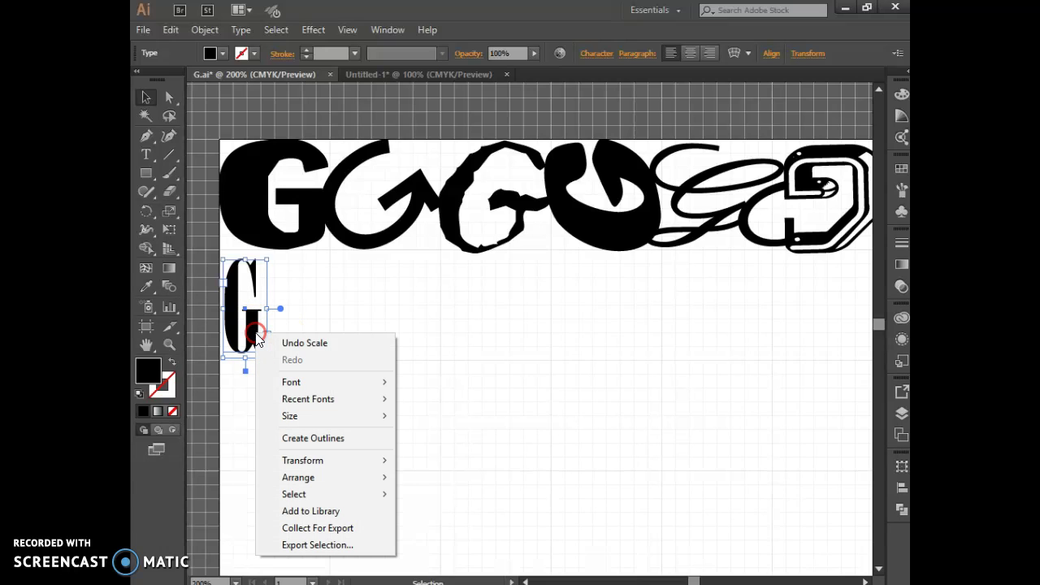
left_click(338, 440)
key("t")
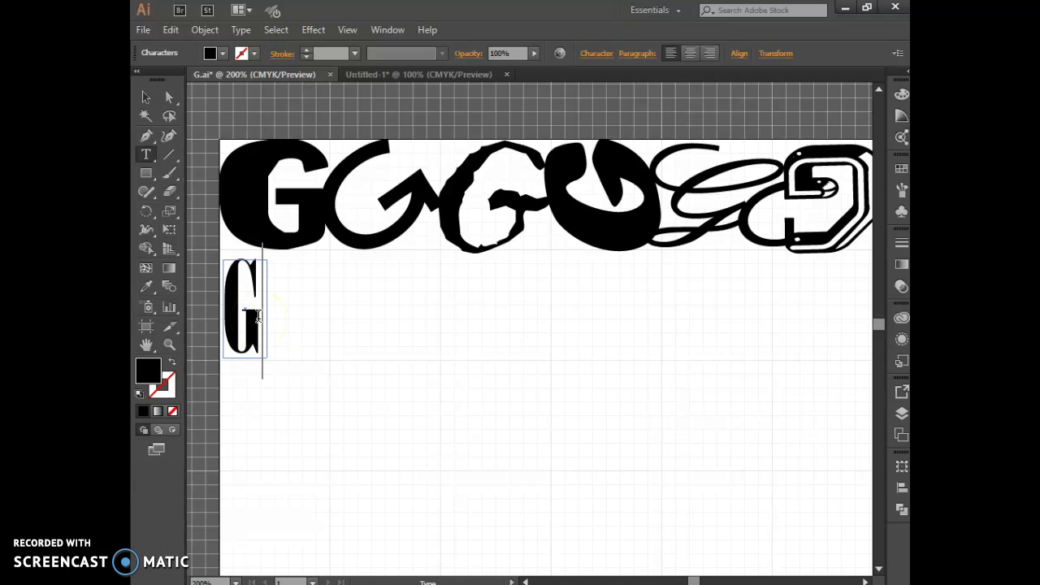
key("Escape")
left_click(264, 352)
right_click(259, 345)
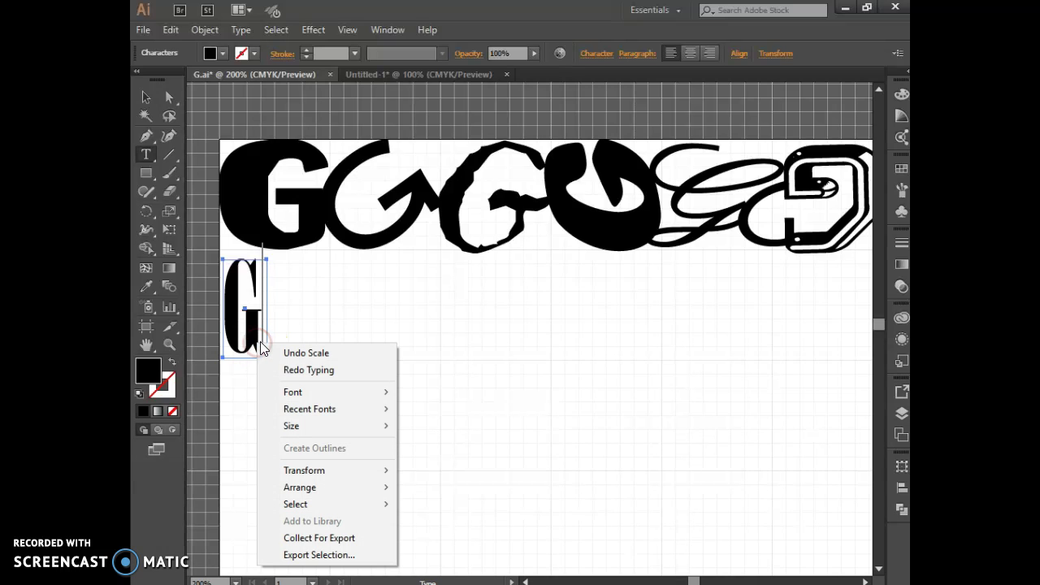
left_click(351, 288)
key("Escape")
right_click(257, 330)
left_click(298, 431)
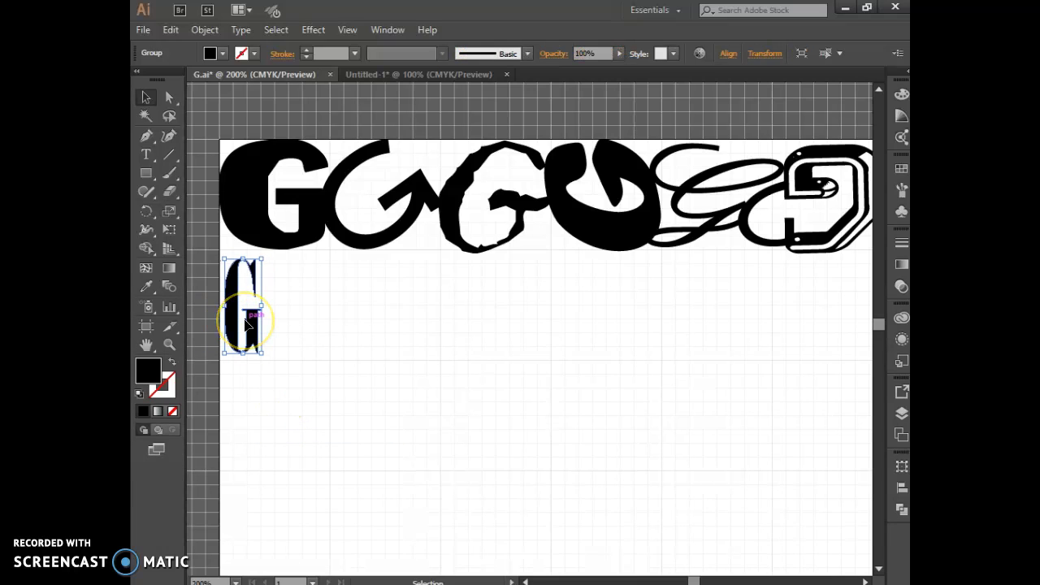
Move and stretch the outlined G to fill the first grid square of the second row, and rotate it 180 degrees
left_click_drag(246, 323, 237, 319)
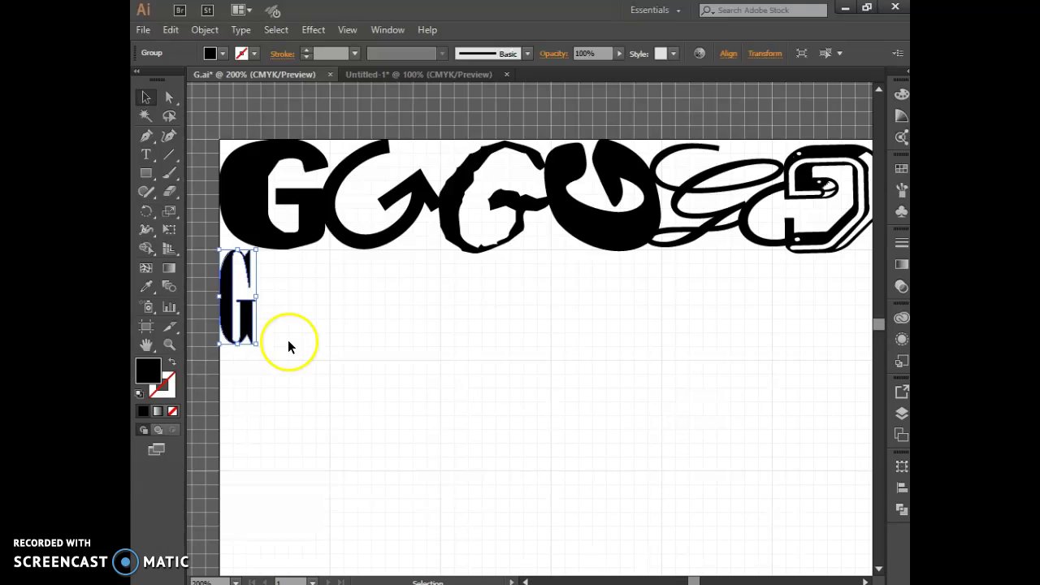
left_click_drag(255, 345, 330, 360)
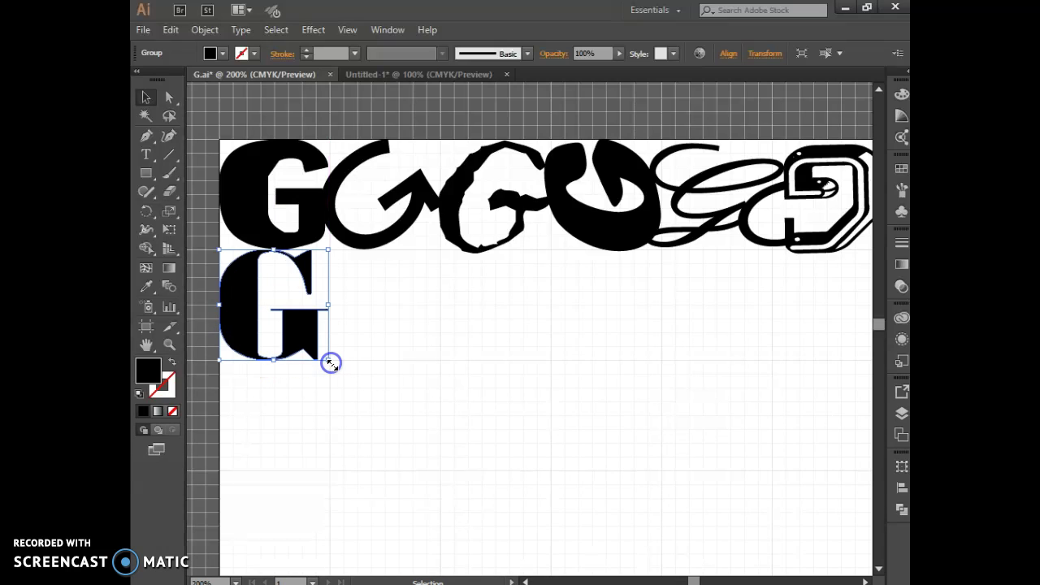
left_click_drag(337, 295, 260, 212)
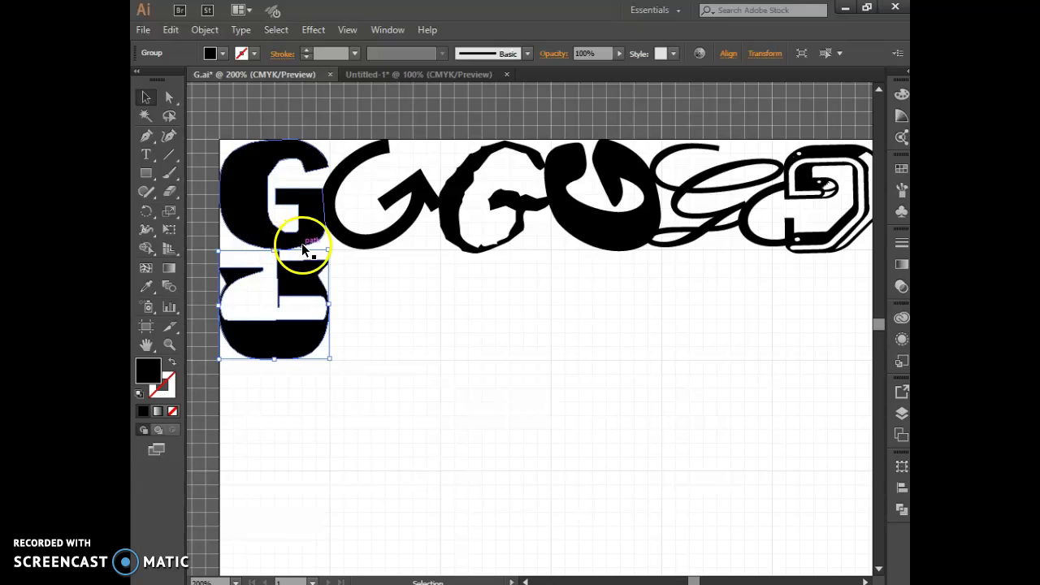
left_click_drag(339, 300, 268, 219)
left_click(354, 457)
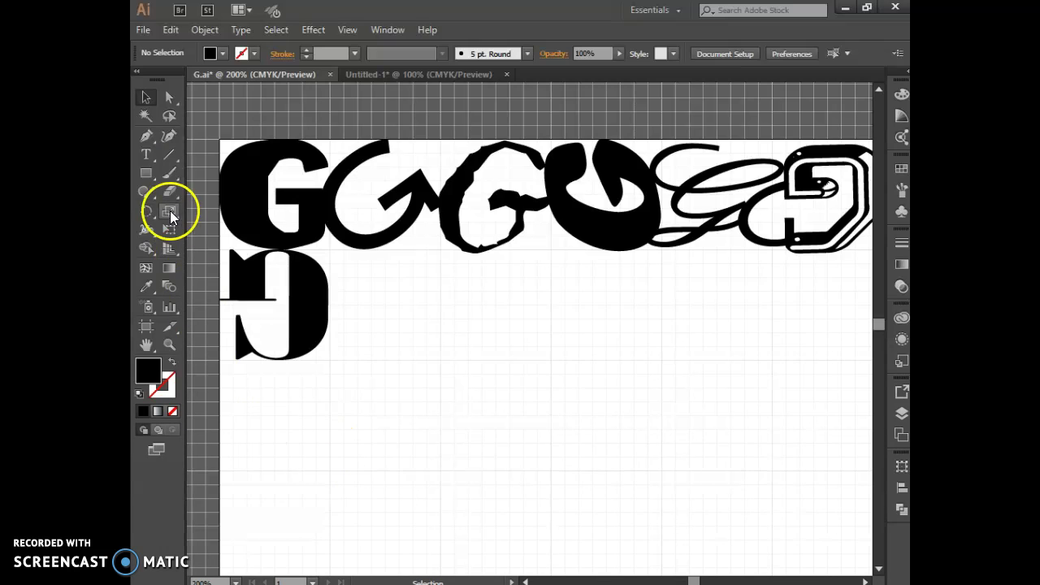
Add a lowercase g as point text in the second grid square of the second row
left_click(146, 154)
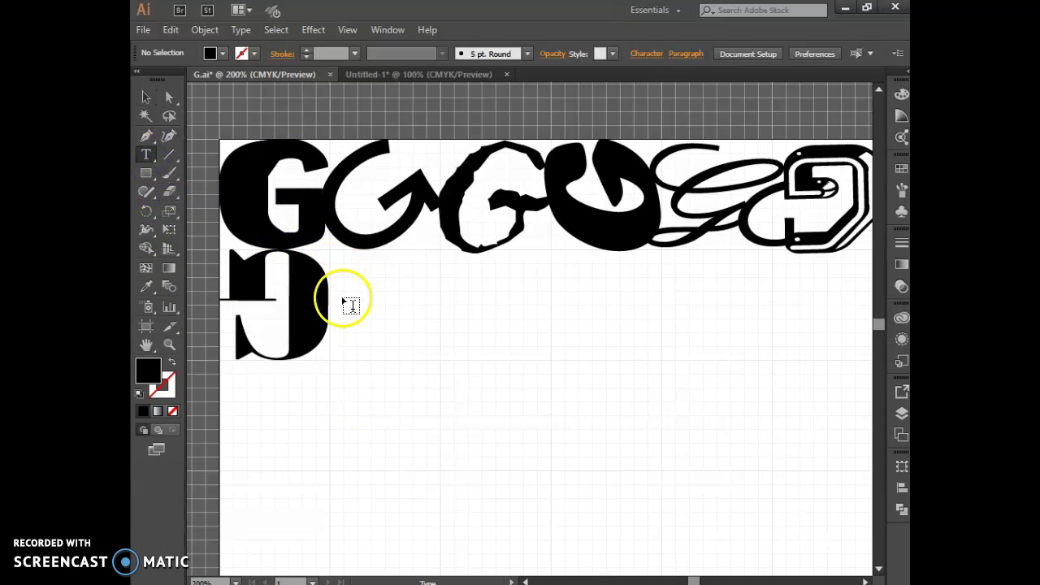
left_click(342, 294)
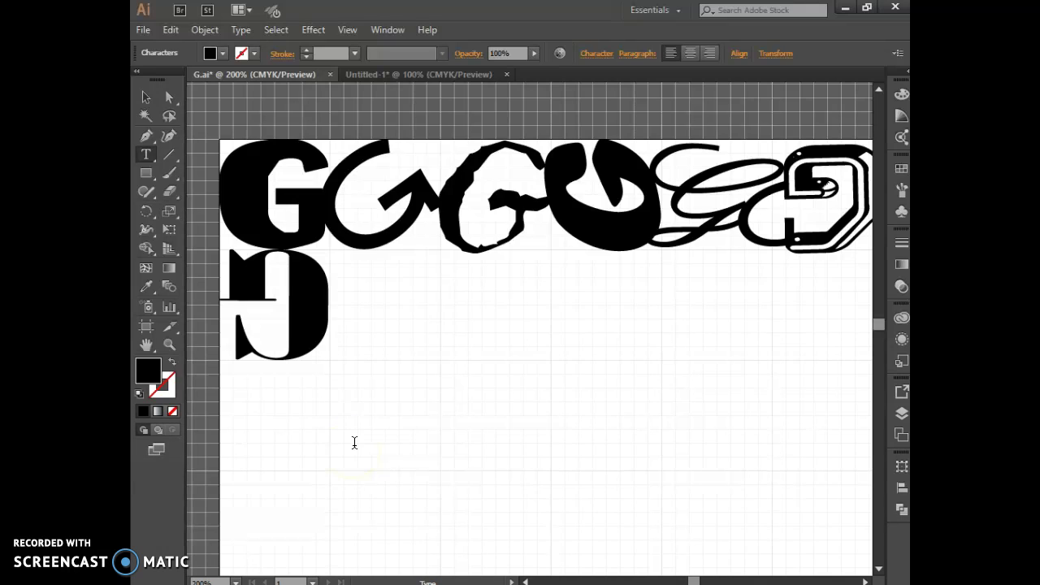
type("G")
key("BackSpace")
type("g")
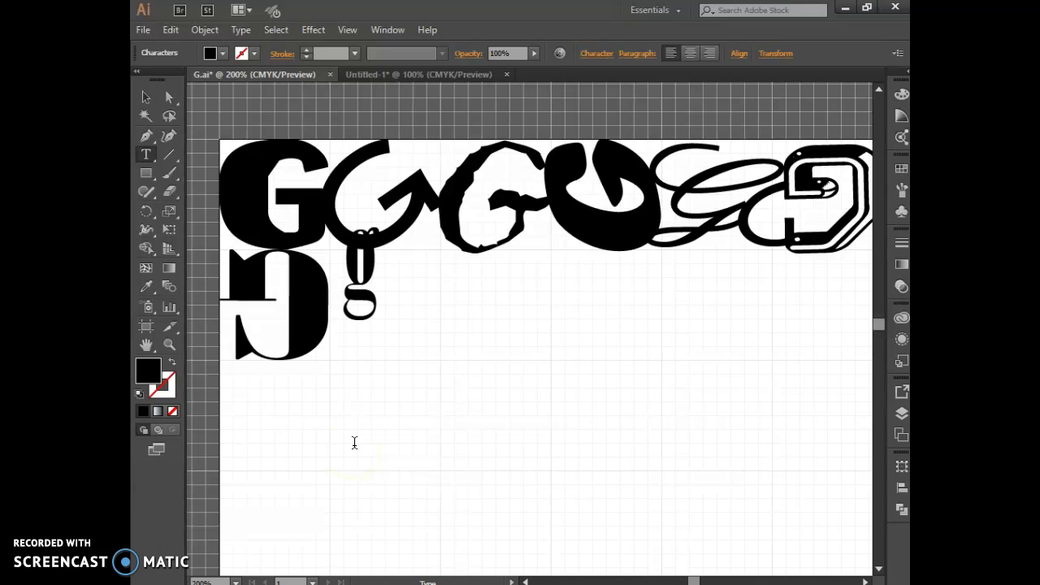
Change the lowercase g's font to neo-geo
double_click(373, 298)
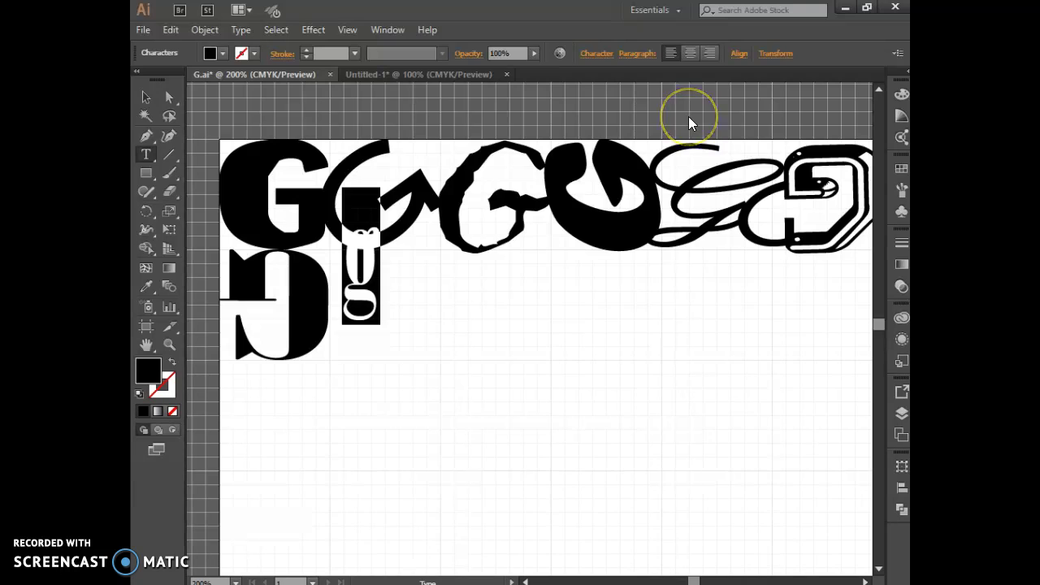
key("ctrl+t")
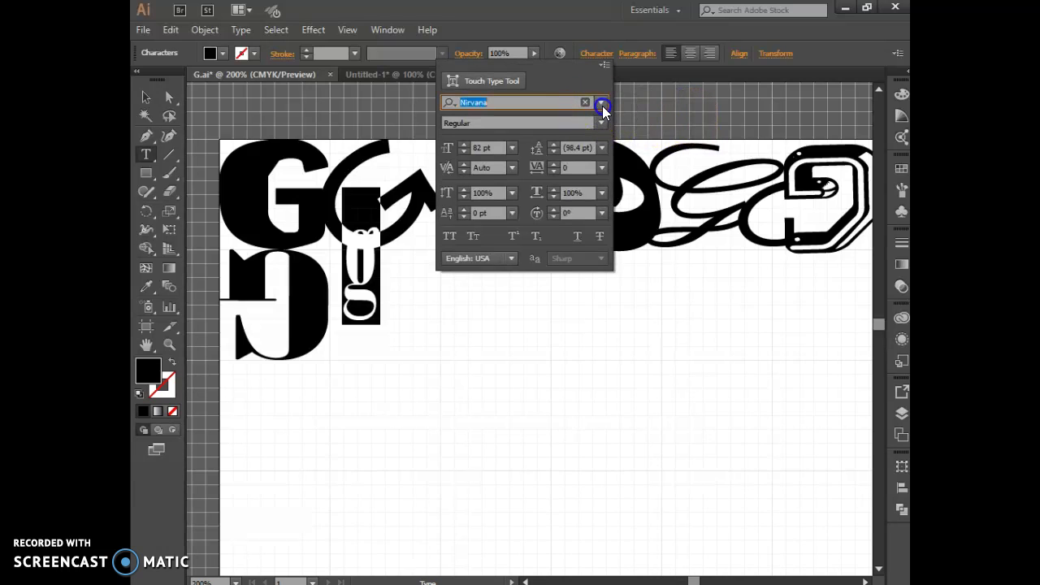
left_click(601, 106)
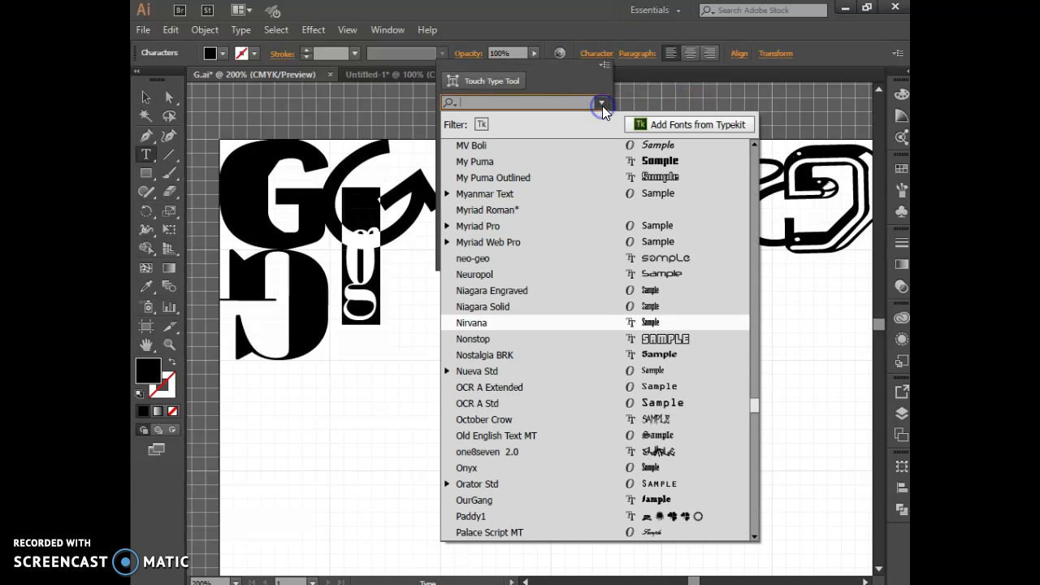
left_click(668, 259)
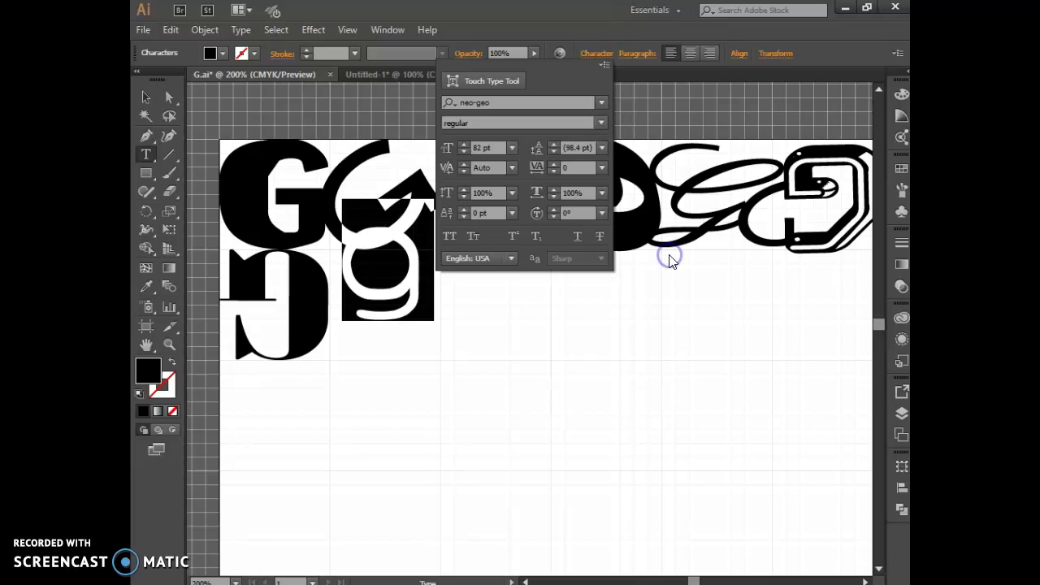
left_click(458, 310)
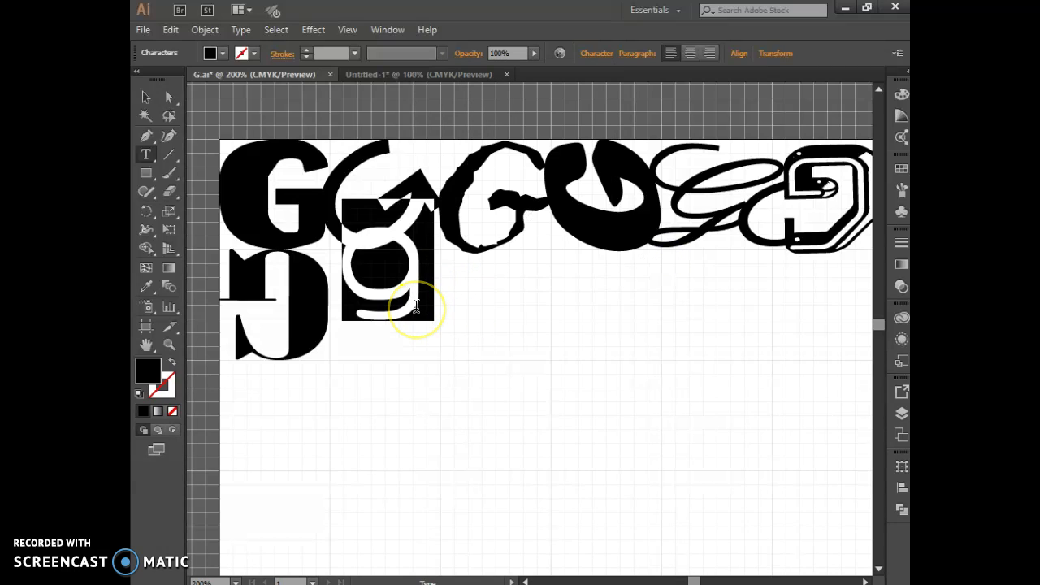
Rotate the neo-geo g diagonally clockwise and position it in the second grid square, touching its neighbouring letters
key("Escape")
left_click_drag(429, 312, 408, 396)
left_click_drag(391, 184, 390, 210)
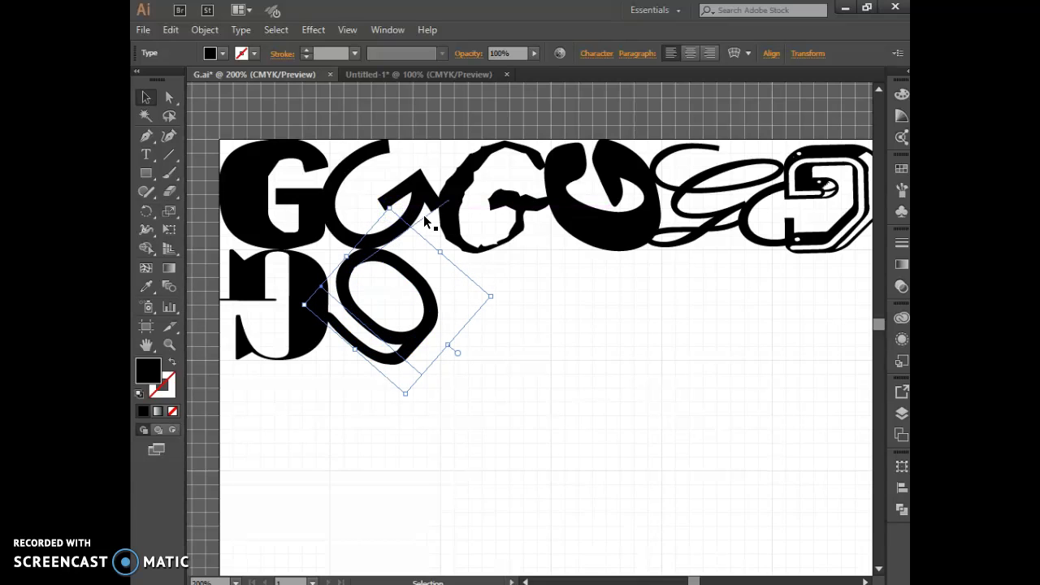
left_click(492, 388)
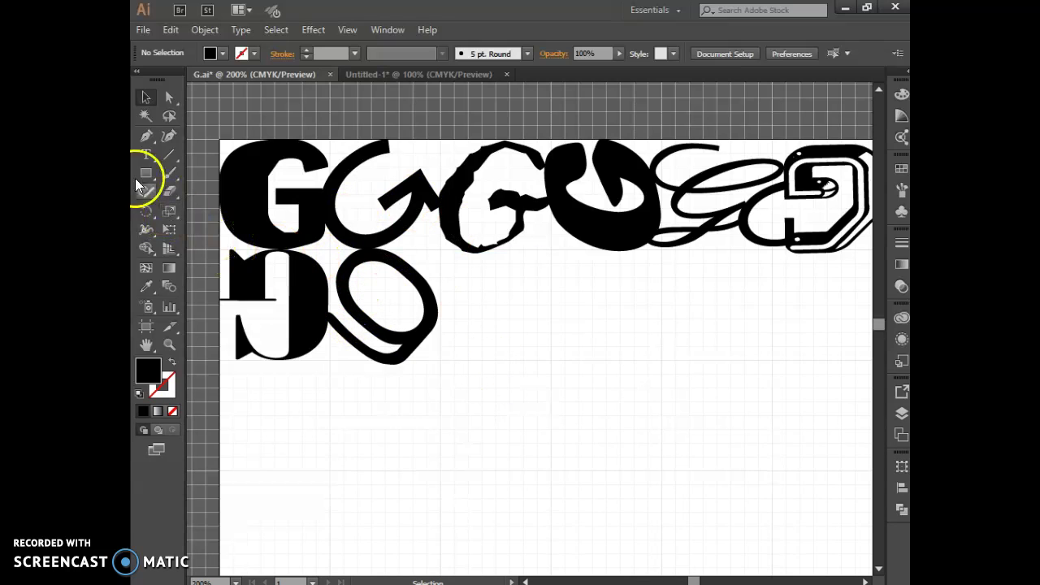
left_click(145, 154)
left_click(451, 321)
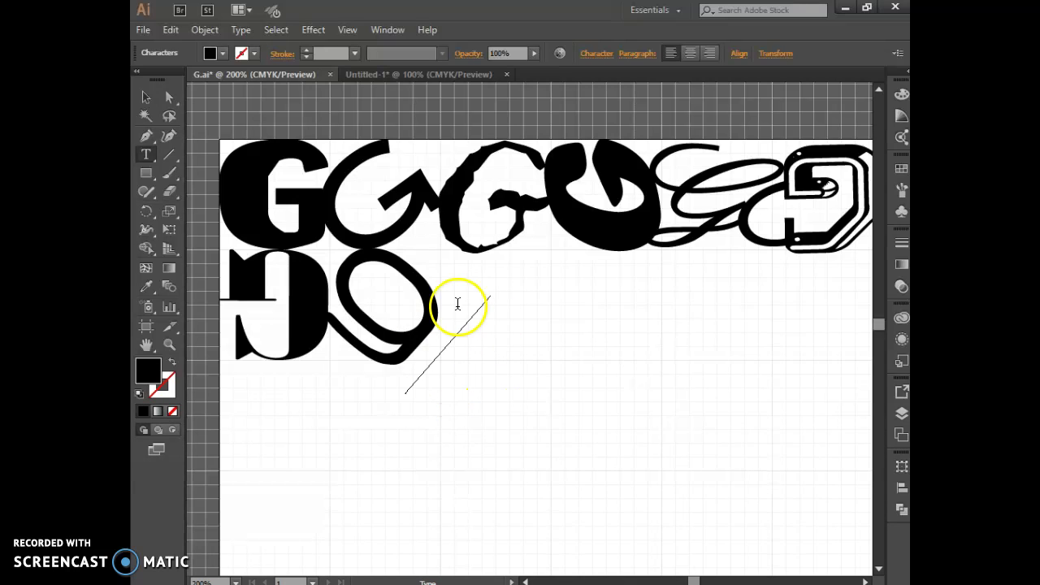
type("OL")
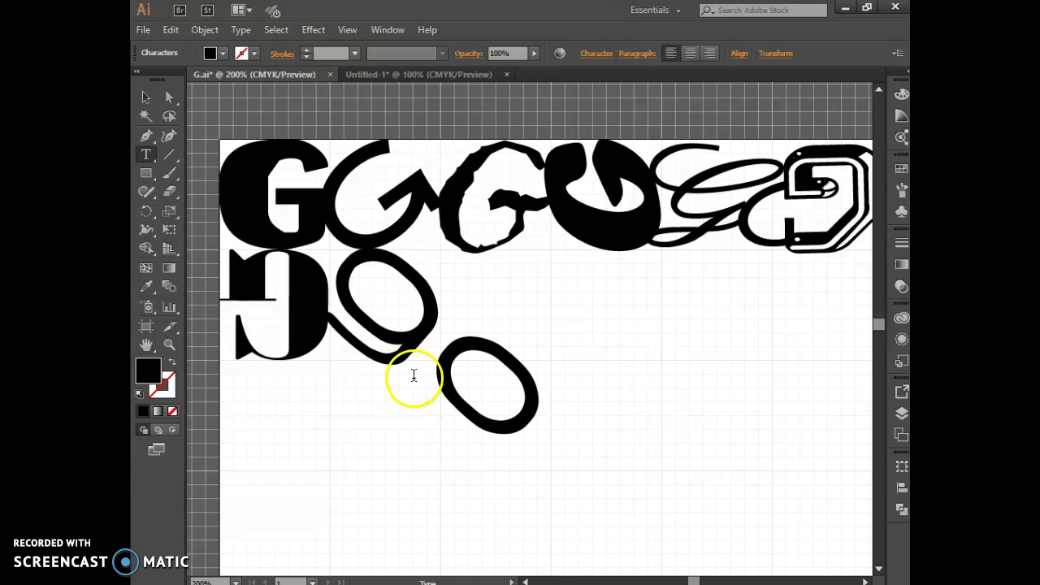
type("a")
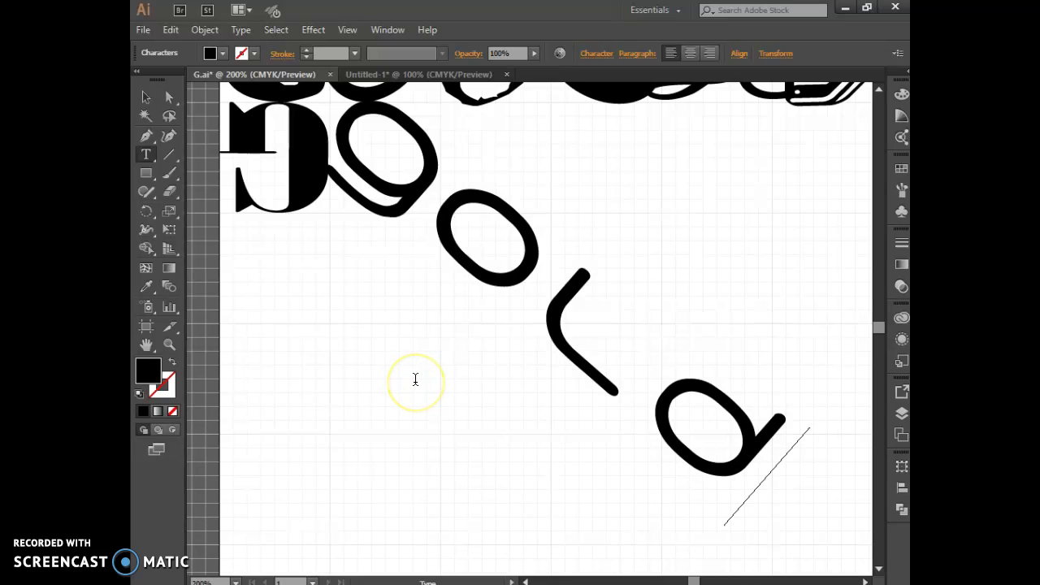
key("BackSpace")
key("BackSpace")
key("BackSpace")
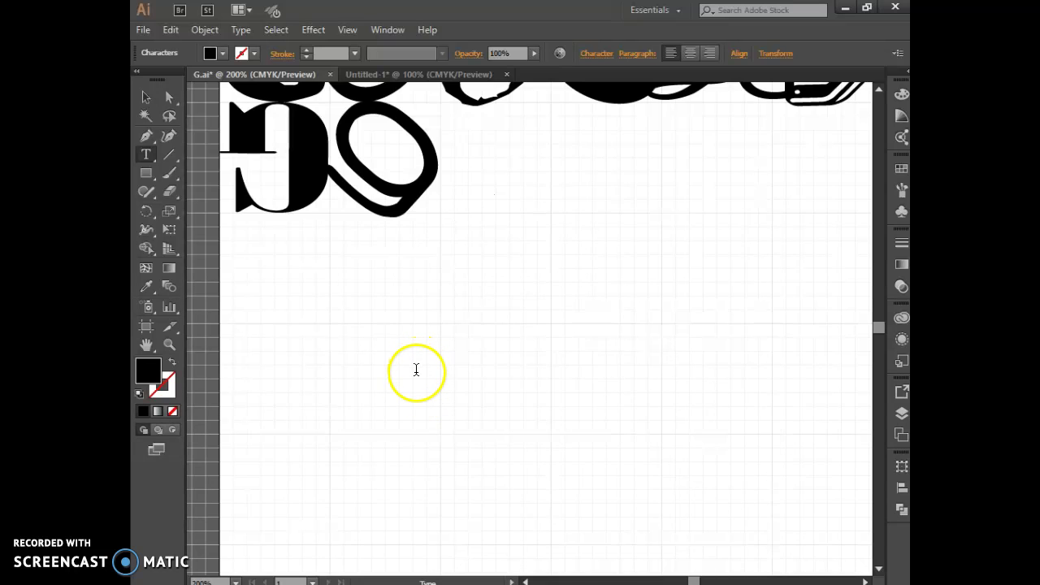
left_click(549, 180)
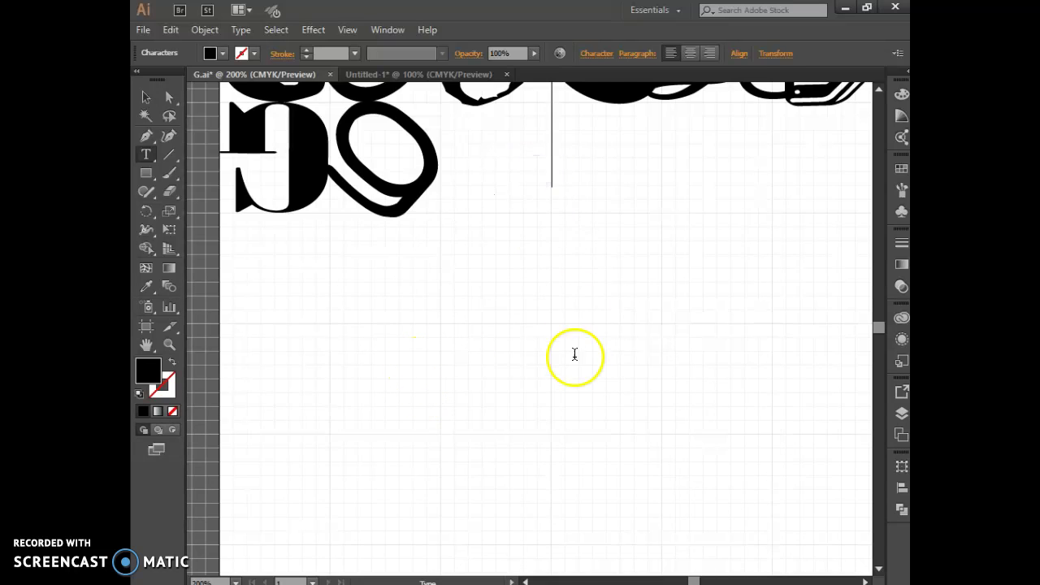
scroll(575, 349, "up", 2)
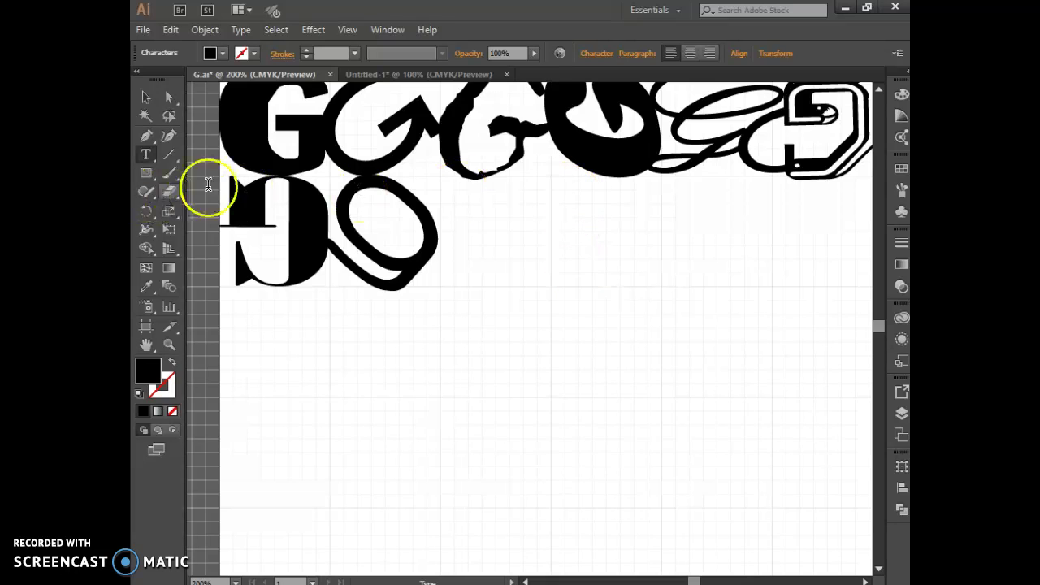
type("g")
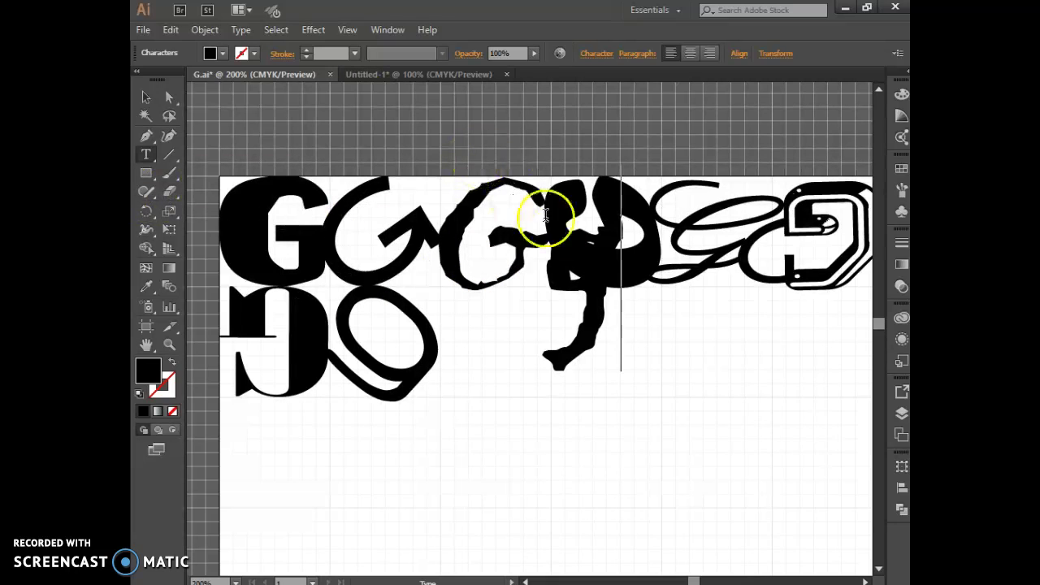
double_click(566, 319)
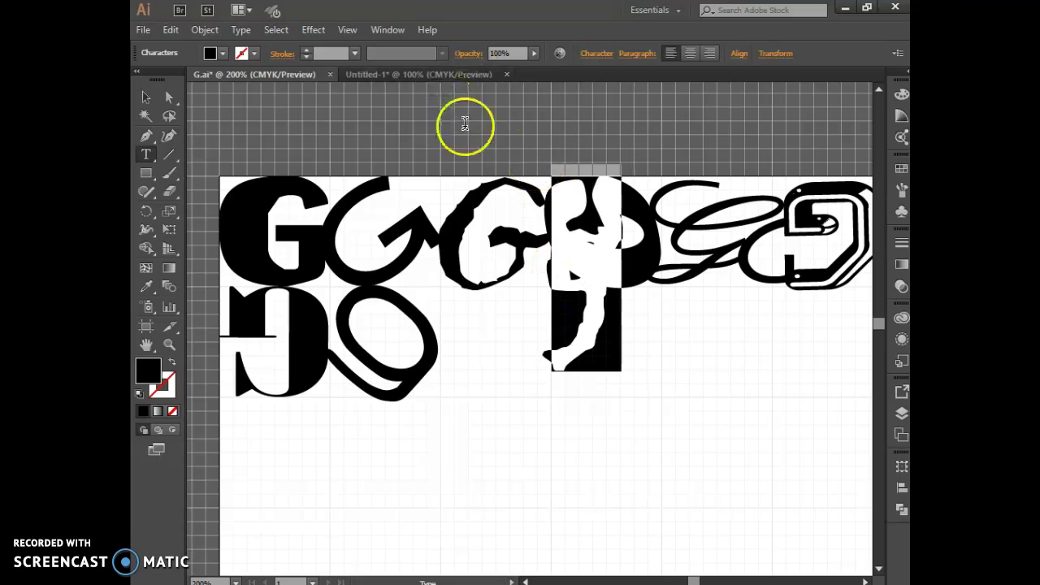
left_click(146, 98)
left_click_drag(563, 362, 471, 420)
key("ctrl+z")
key("ctrl+z")
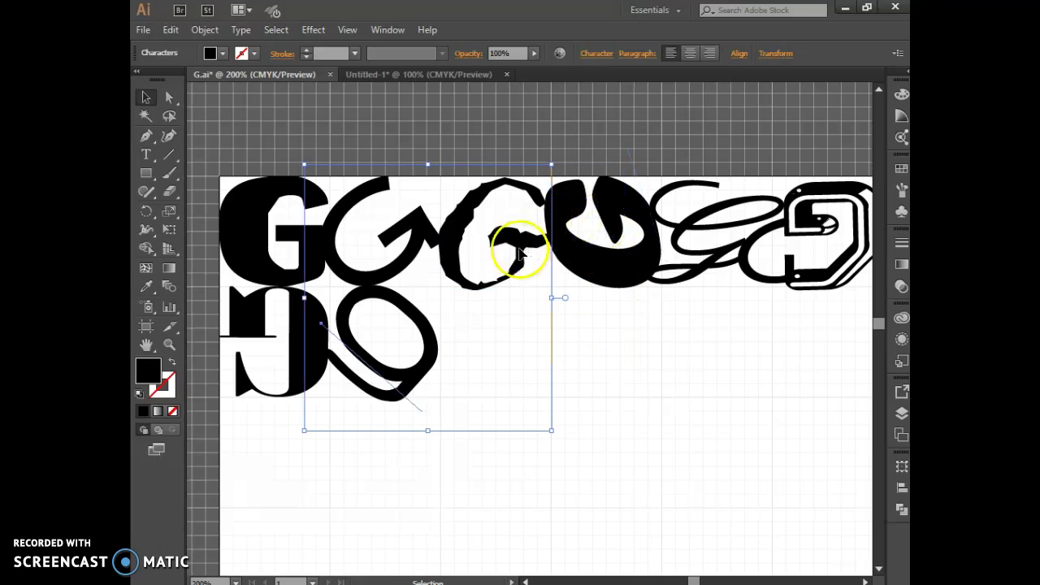
left_click(641, 423)
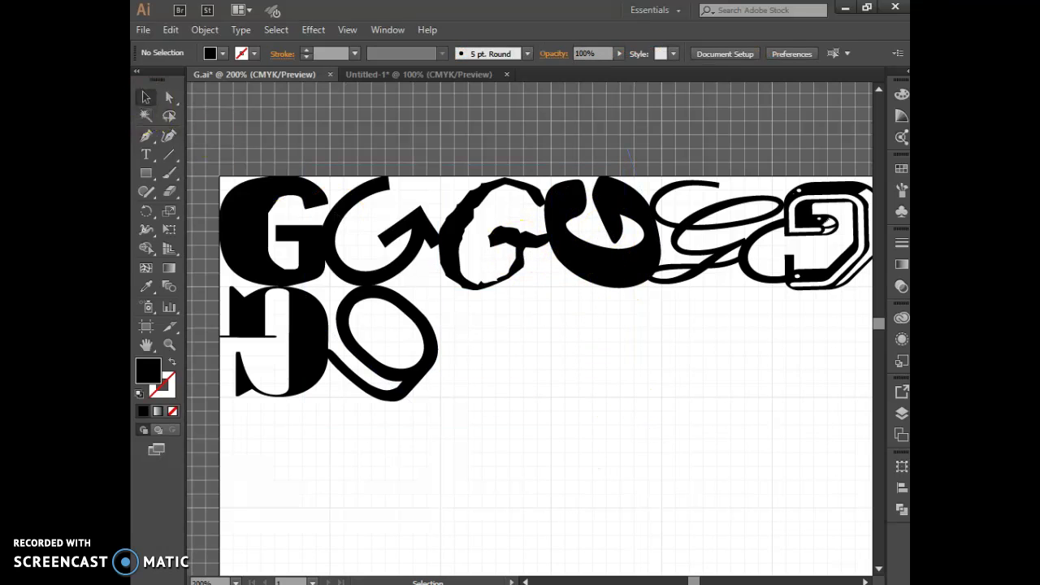
Add a capital G as point text in the empty area to the right of the diagonal g
left_click(147, 154)
left_click(550, 420)
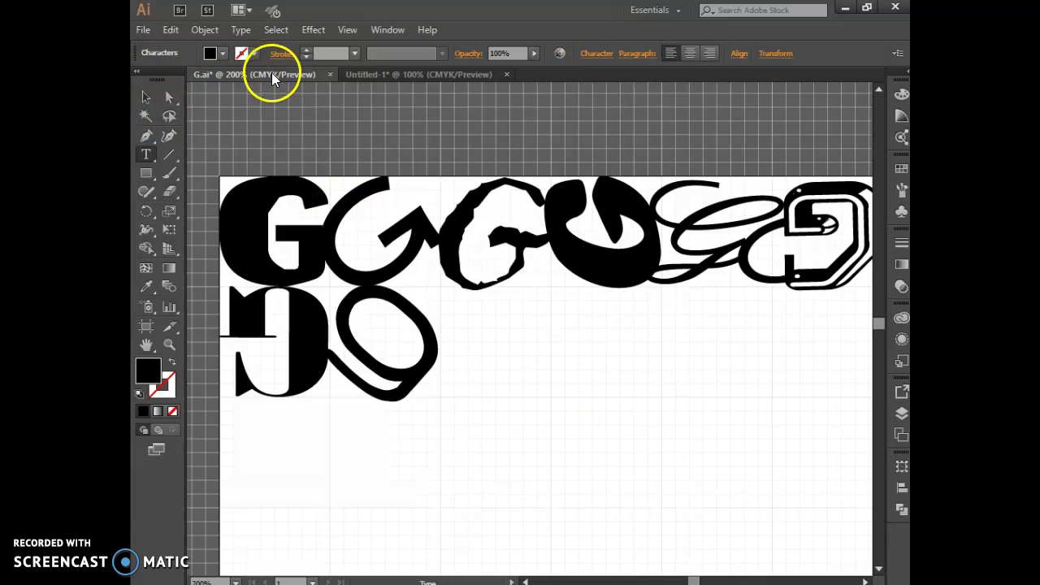
type("g")
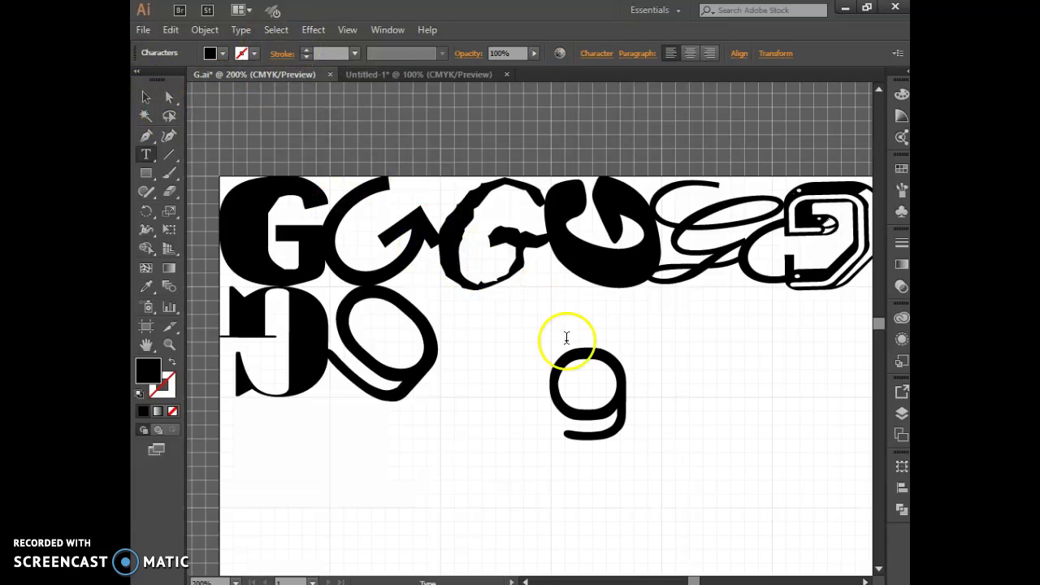
key("BackSpace")
type("G")
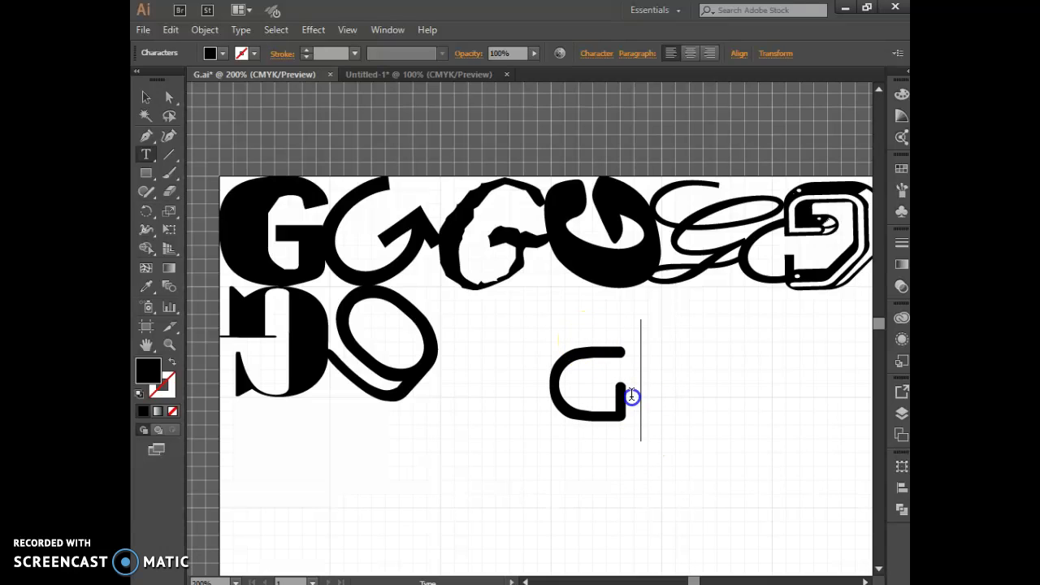
Change the new capital G's font to one8seven 2.0 after trying October Crow
left_click_drag(631, 398, 560, 397)
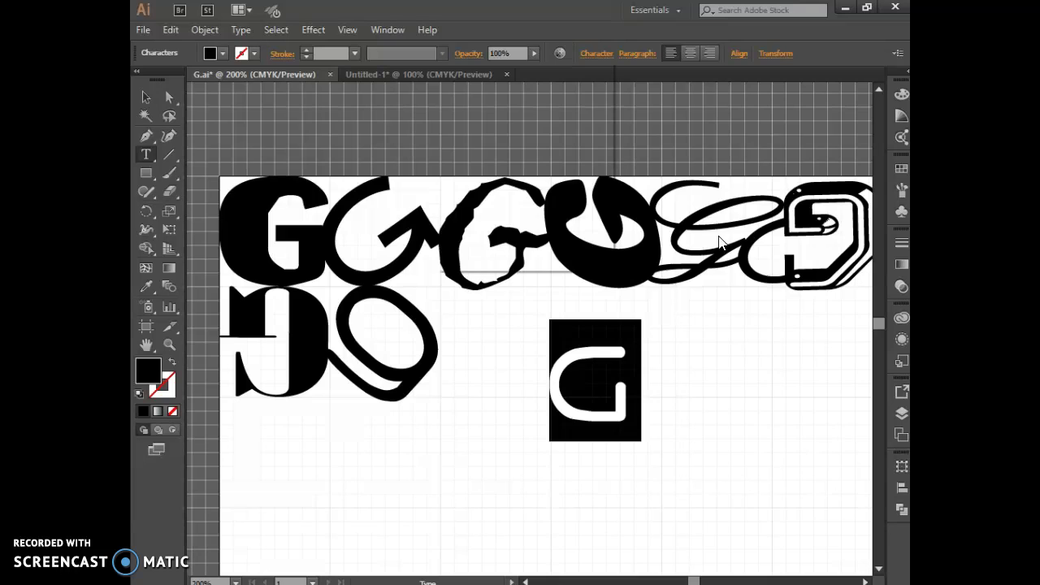
left_click(596, 53)
left_click(601, 103)
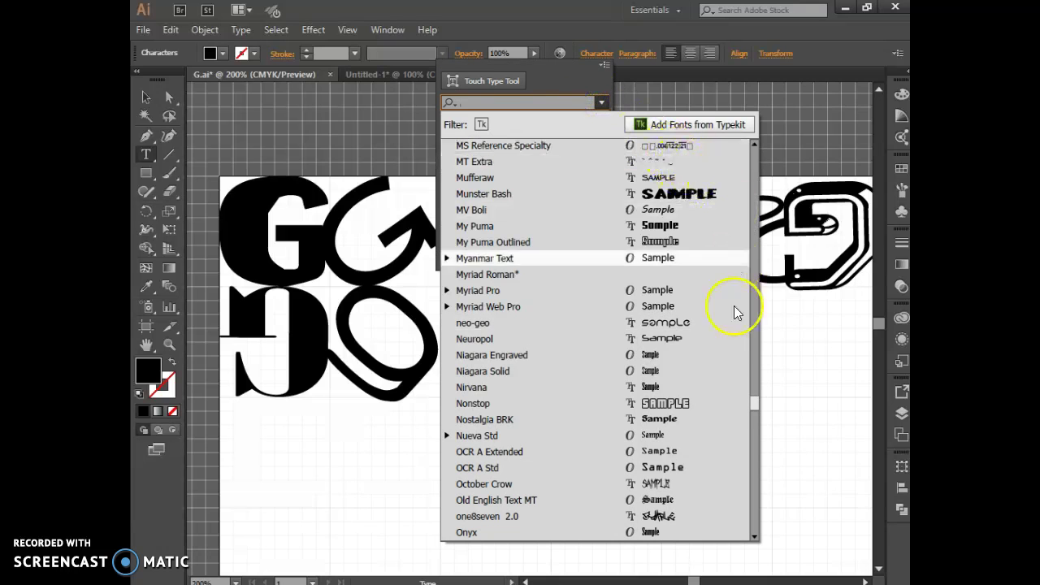
left_click(722, 490)
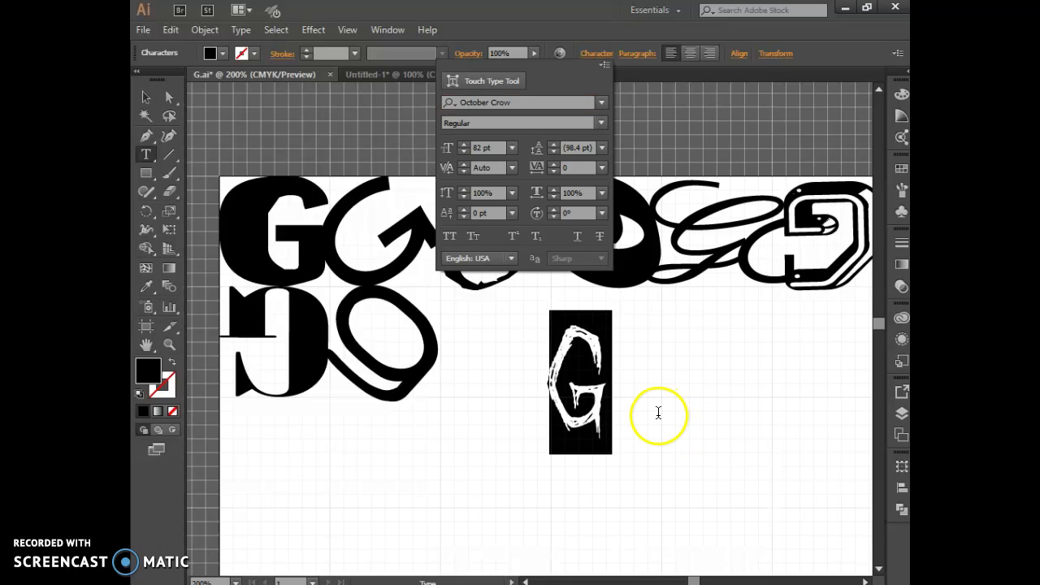
left_click(603, 103)
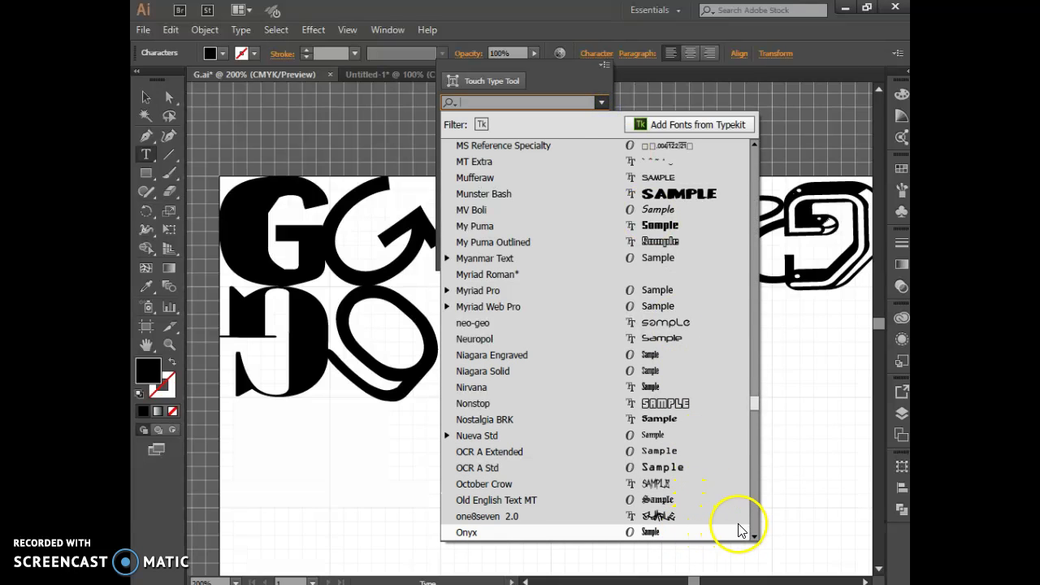
left_click(713, 520)
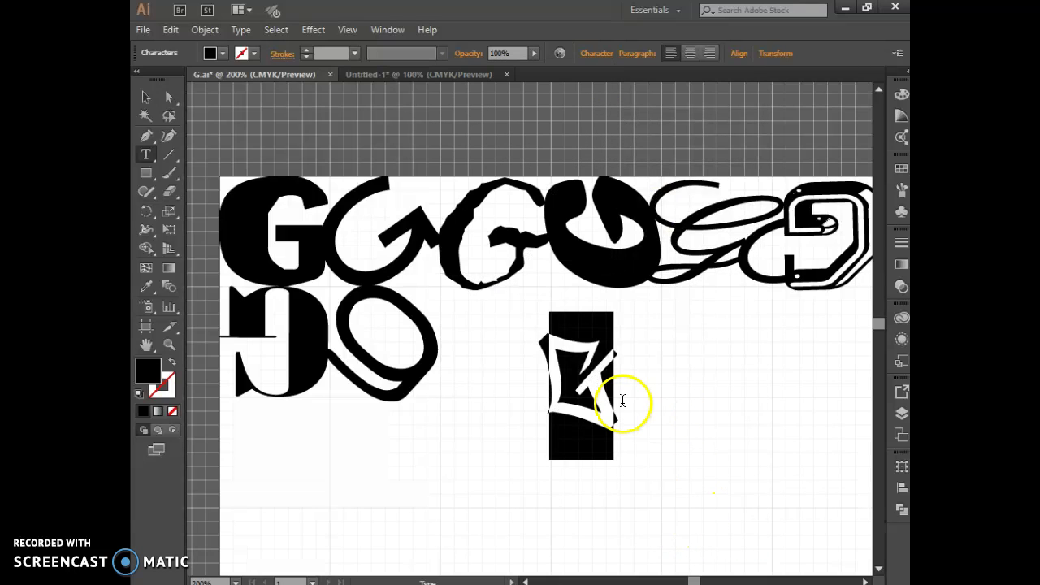
Add a 3 pt black stroke to the one8seven capital G
left_click(254, 53)
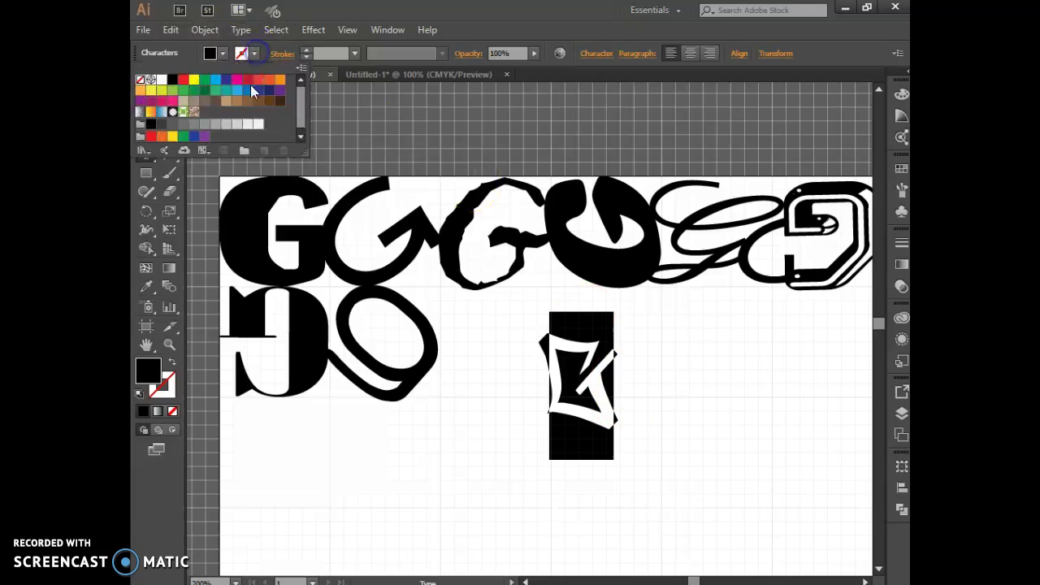
left_click(173, 80)
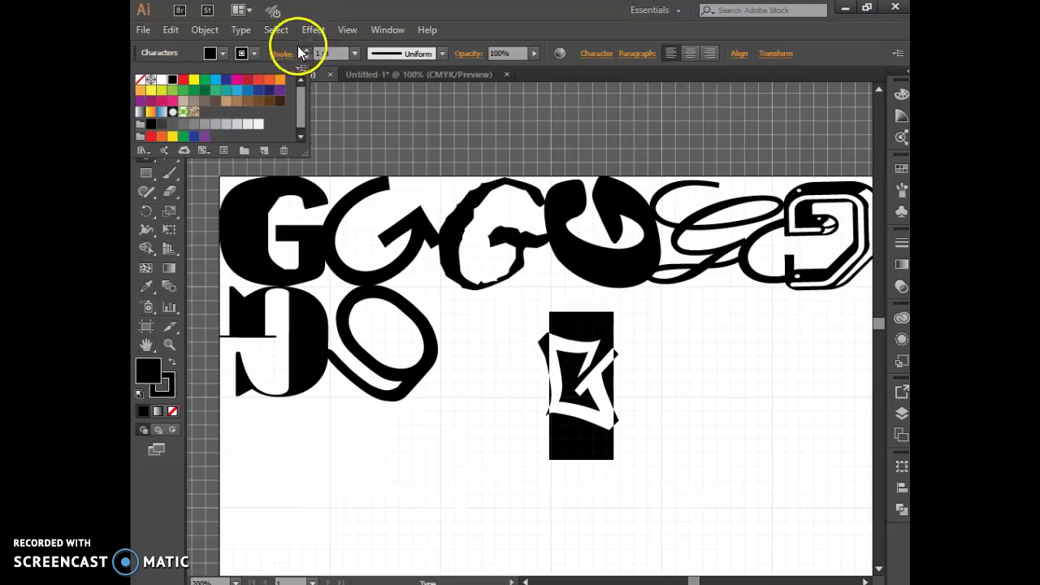
left_click(305, 50)
left_click(305, 50)
left_click(304, 49)
left_click(735, 312)
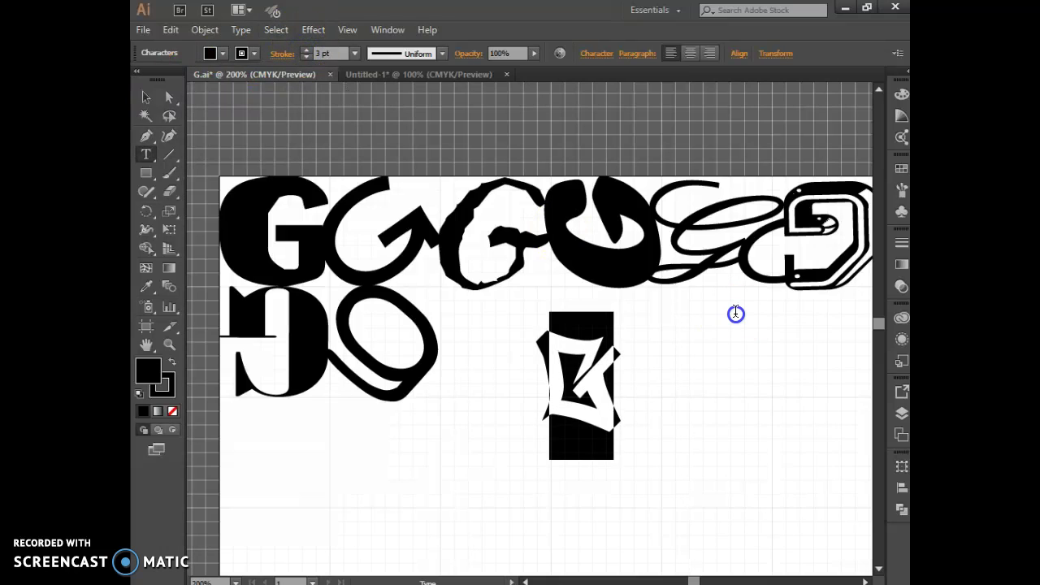
left_click(639, 382)
Move the stroked G into the third square of the second row and enlarge and widen it to touch its neighbouring letters
left_click(144, 97)
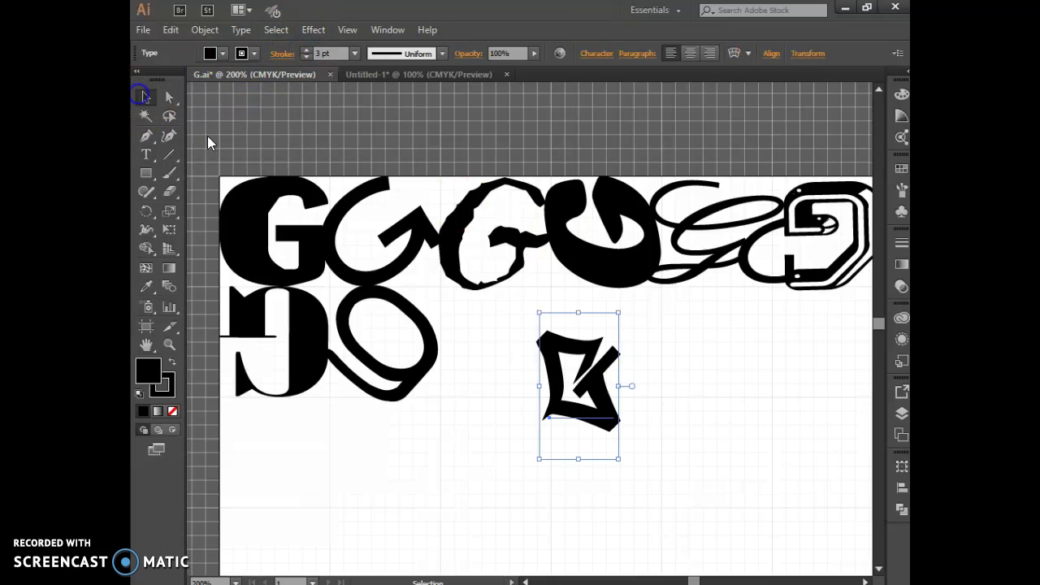
left_click_drag(557, 379, 451, 328)
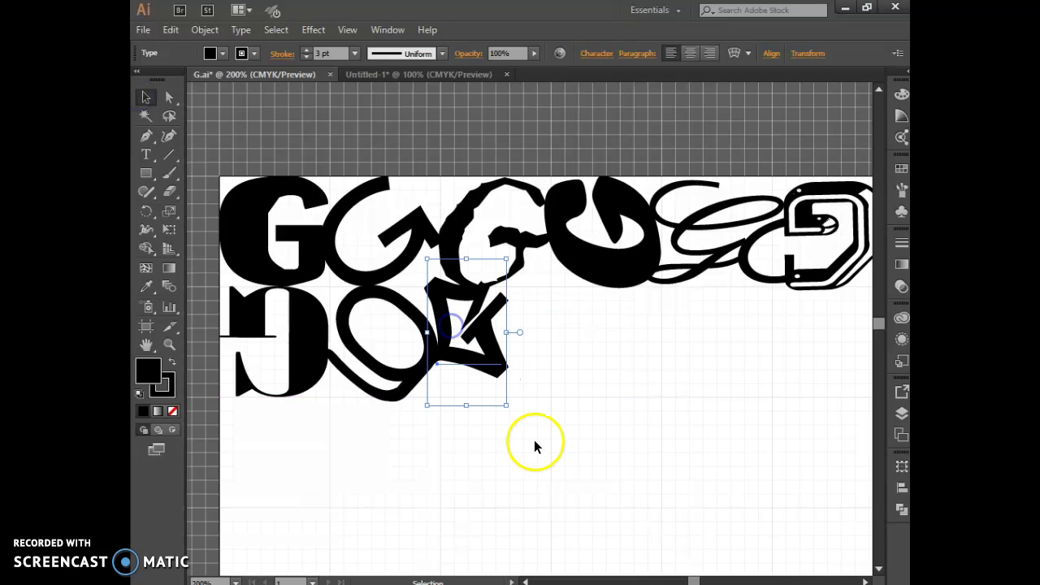
left_click_drag(506, 409, 552, 428)
left_click(488, 383)
left_click_drag(460, 360, 451, 358)
left_click_drag(541, 424, 555, 432)
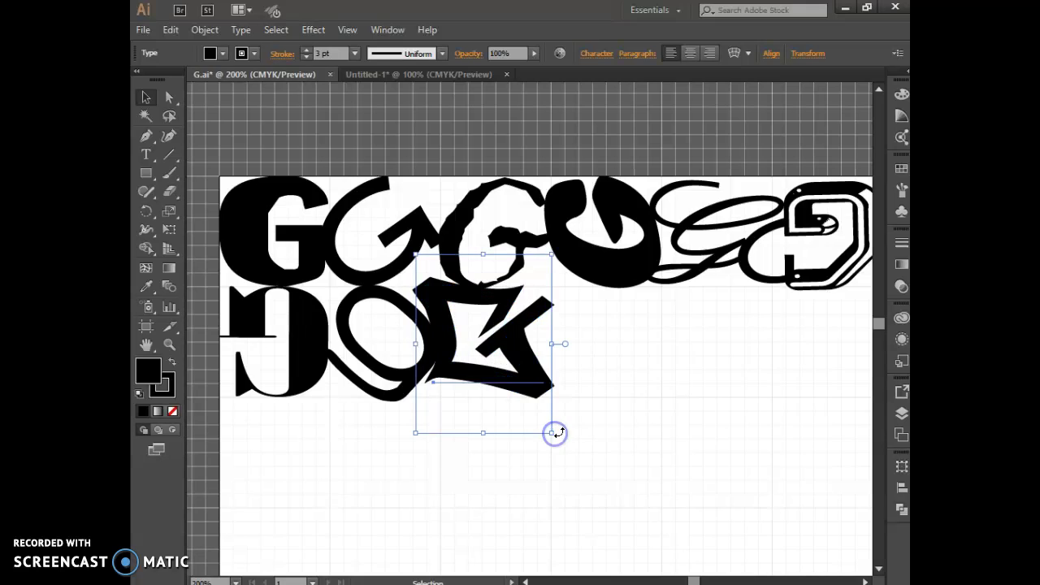
left_click(612, 471)
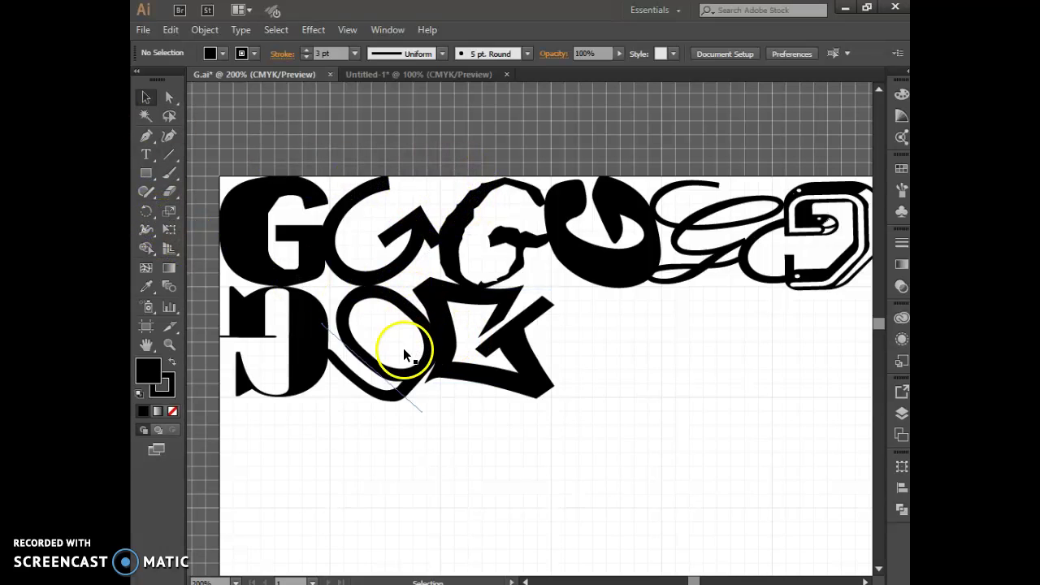
Duplicate the outlined mirrored G from the first row, place the copy above the artboard's upper edge, and rotate it about a quarter turn clockwise
left_click(811, 285)
key("a")
key("ctrl+v")
left_click_drag(638, 332, 475, 146)
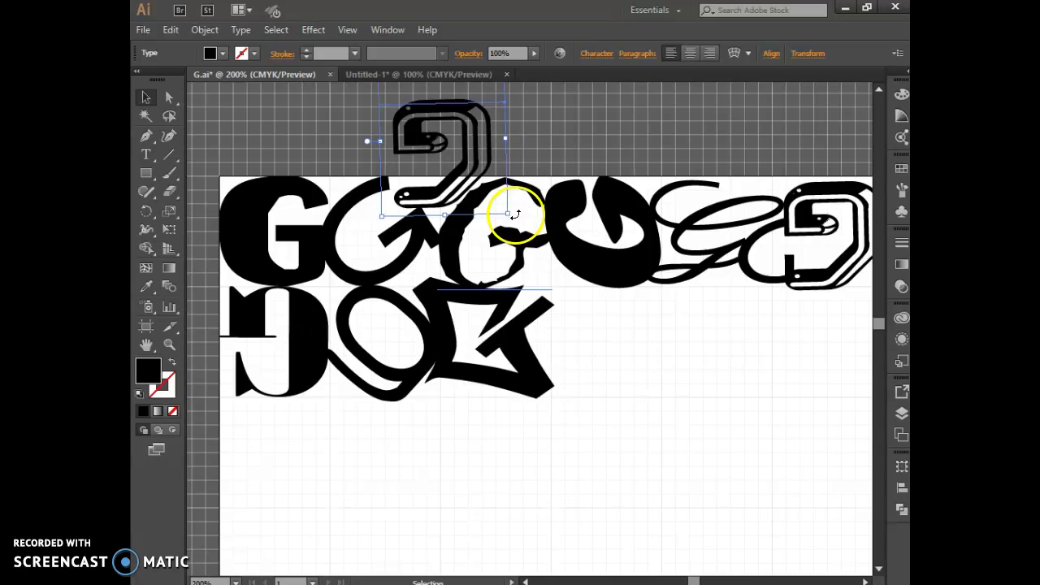
left_click_drag(520, 215, 343, 218)
left_click_drag(425, 182, 421, 193)
left_click(593, 420)
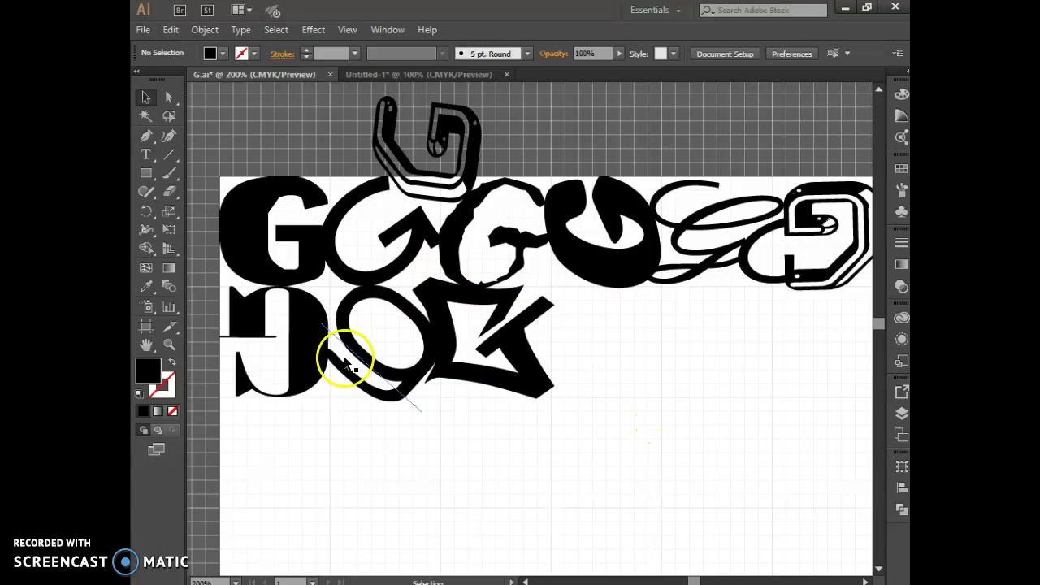
Examine the character settings of the stroked G in the second row's third square, including its font and size
left_click(451, 320)
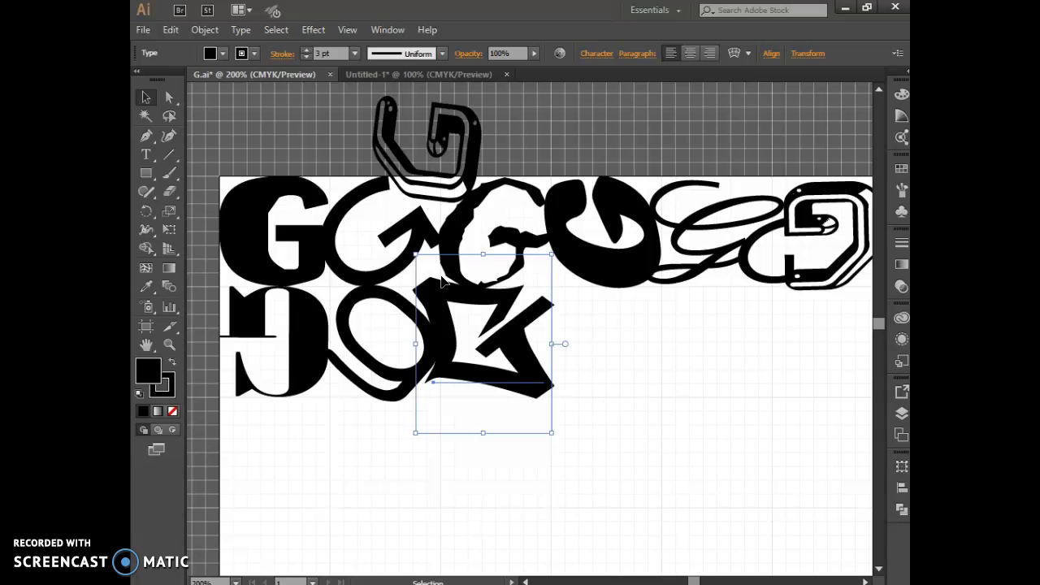
left_click(605, 408)
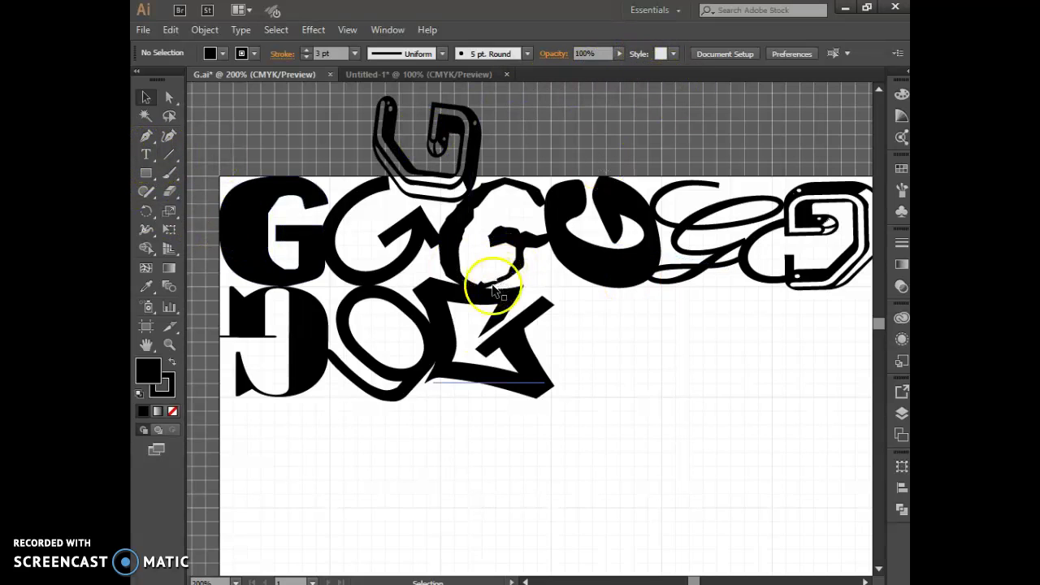
left_click(471, 358)
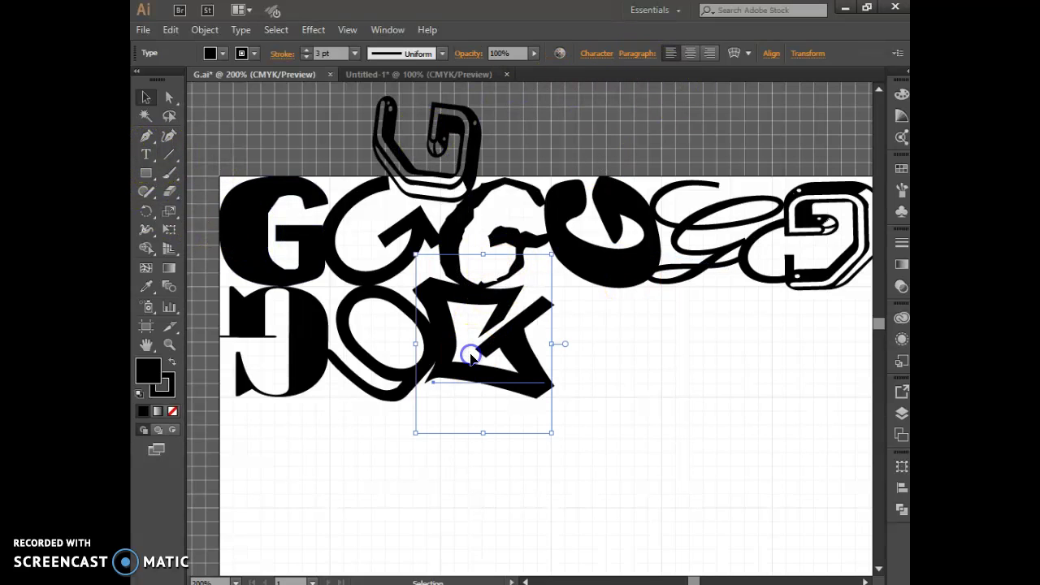
left_click(606, 53)
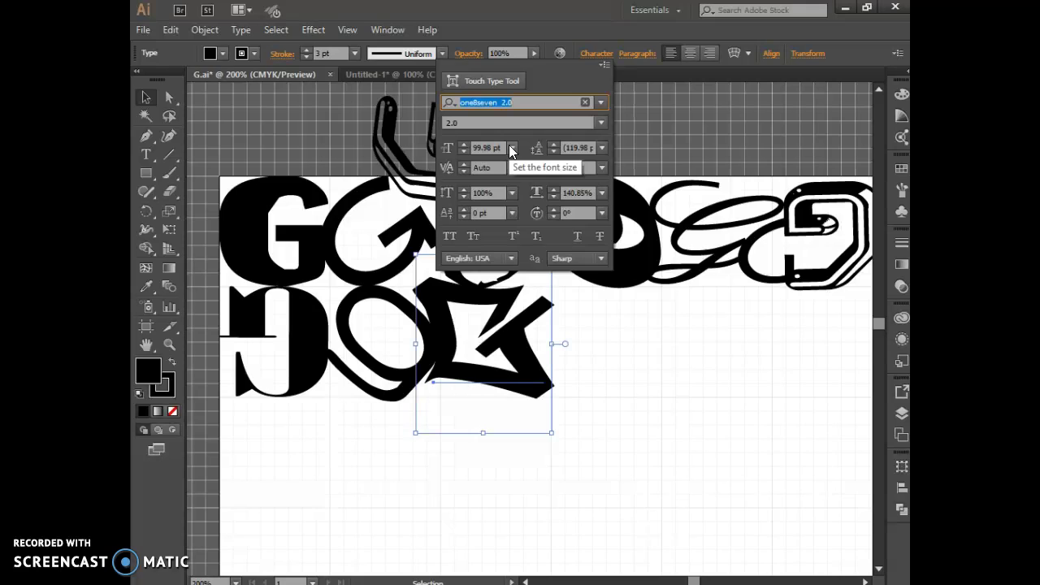
left_click(507, 367)
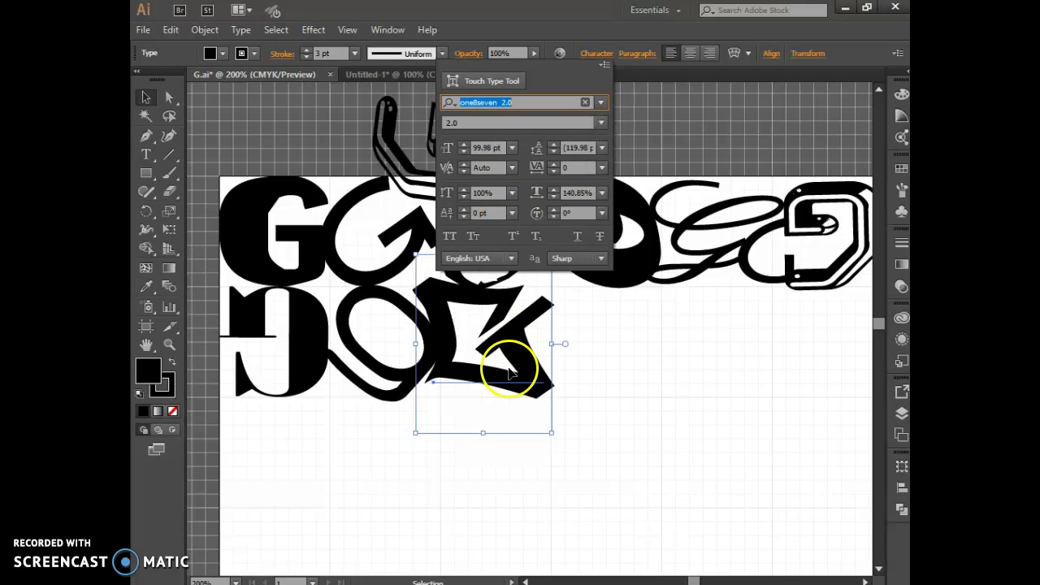